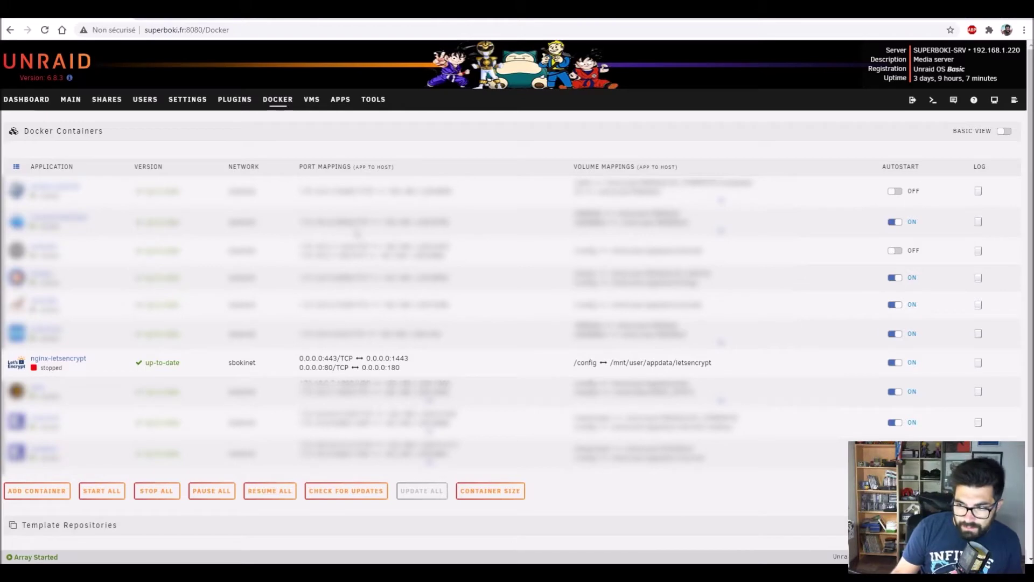
Search the Community Applications for swag and open the linuxserver swag container's installation template
click(341, 103)
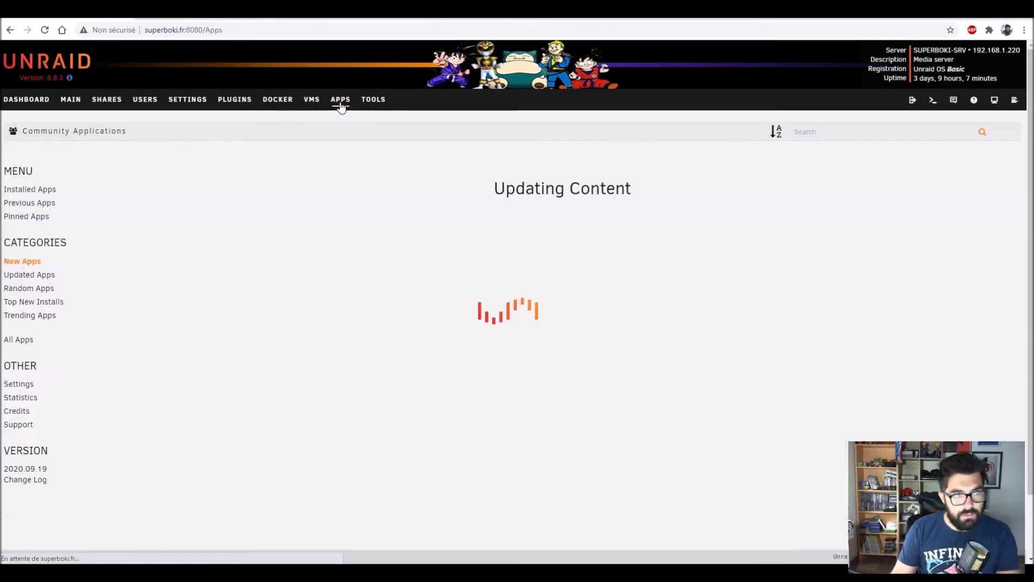
click(807, 132)
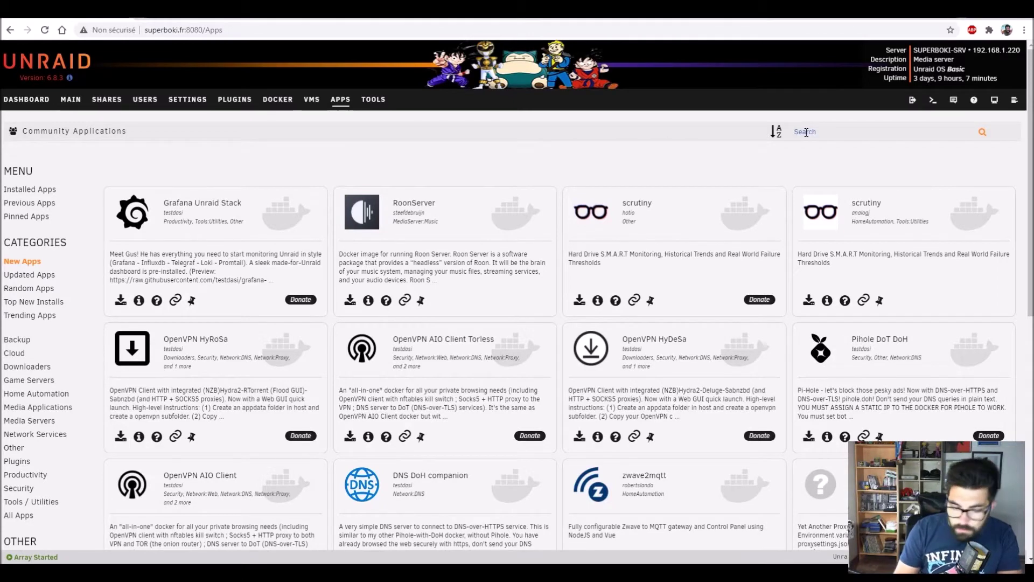
text(swa)
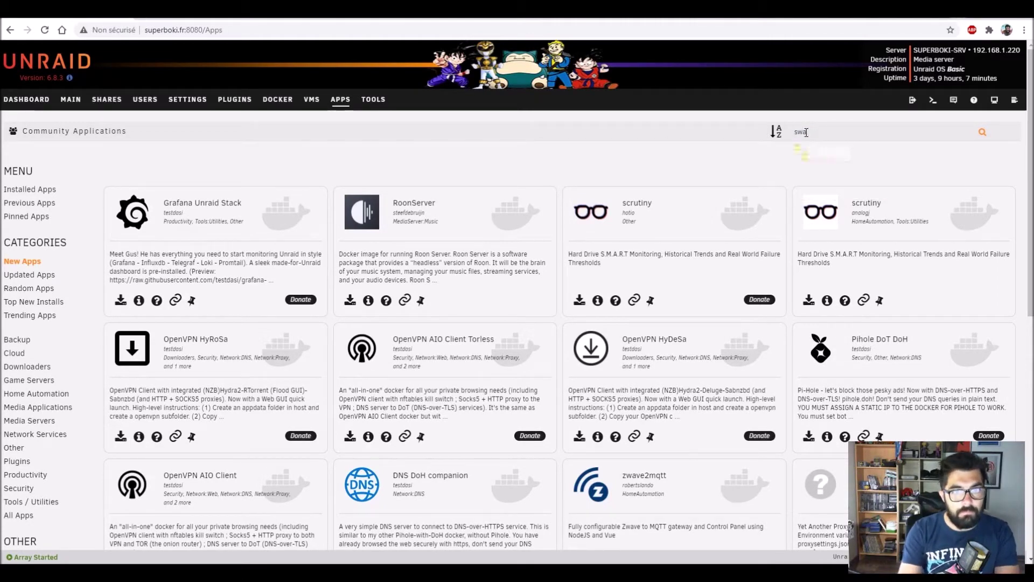
text(g)
click(802, 154)
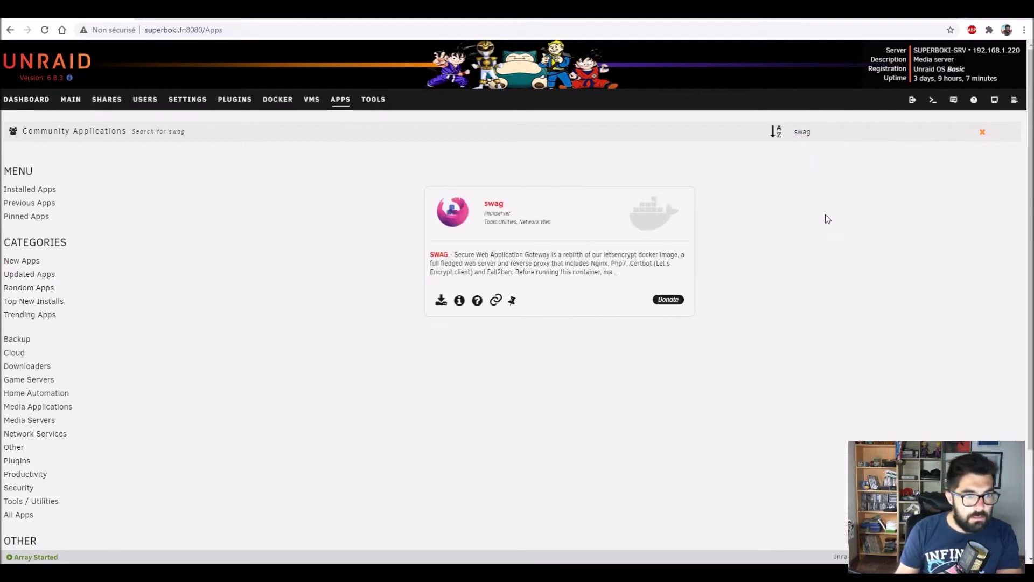
click(494, 204)
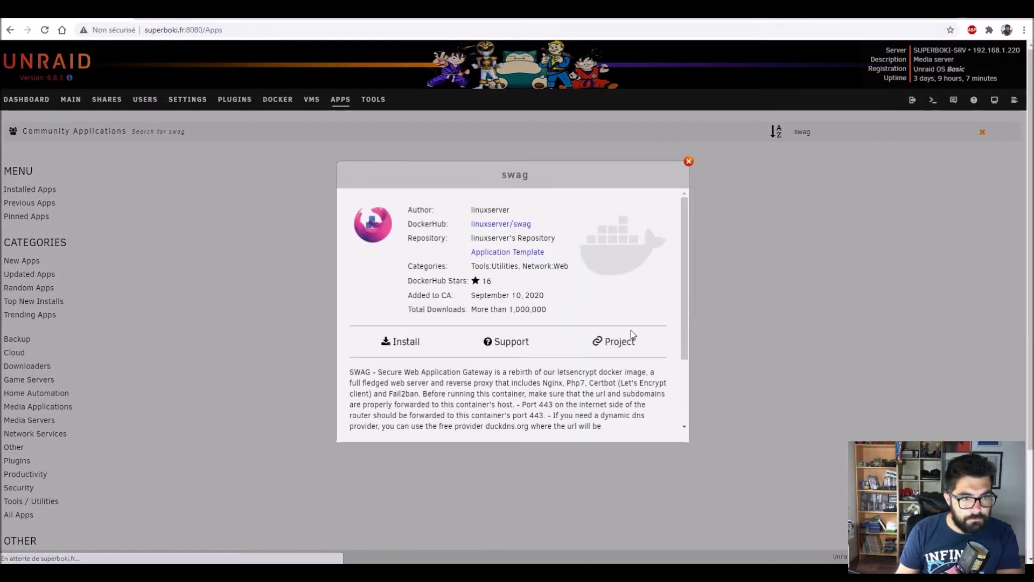
click(404, 343)
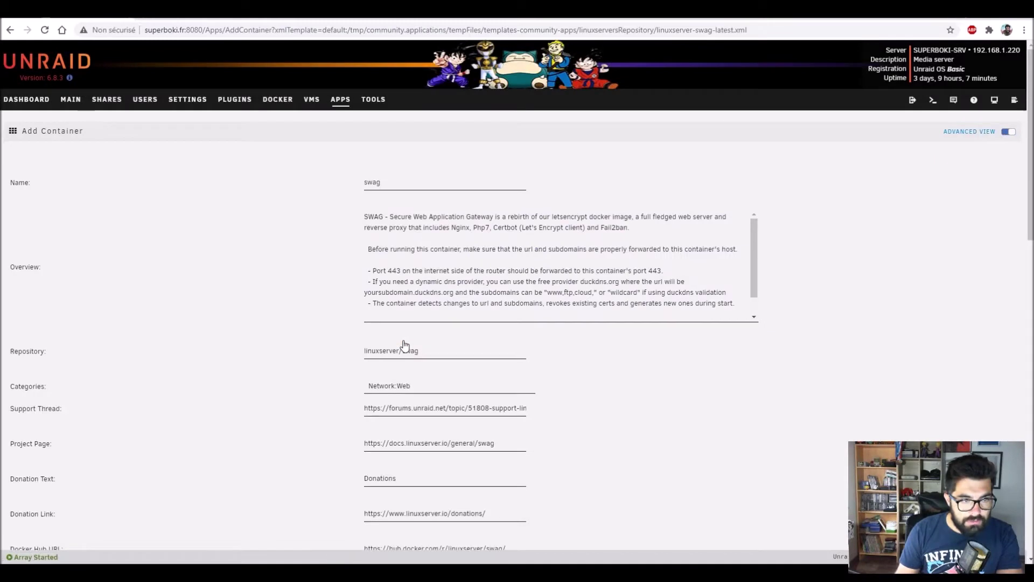
Review the swag template's overview and set the container's network type to Custom : sbokinet
scroll(508, 291, down, 2)
drag(370, 231, 486, 307)
scroll(486, 307, down, 2)
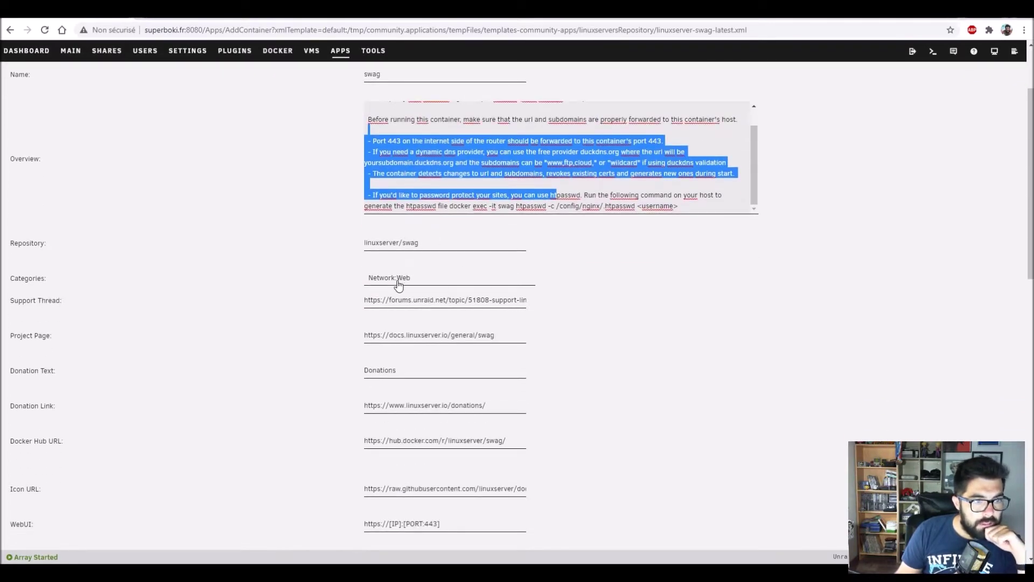
scroll(399, 336, down, 1)
scroll(400, 341, down, 1)
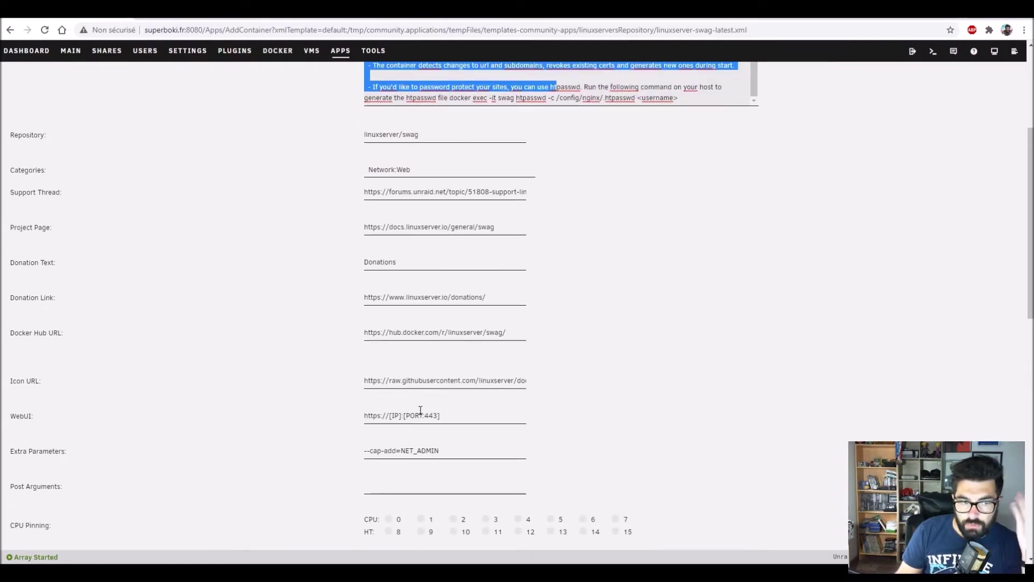
scroll(421, 412, down, 4)
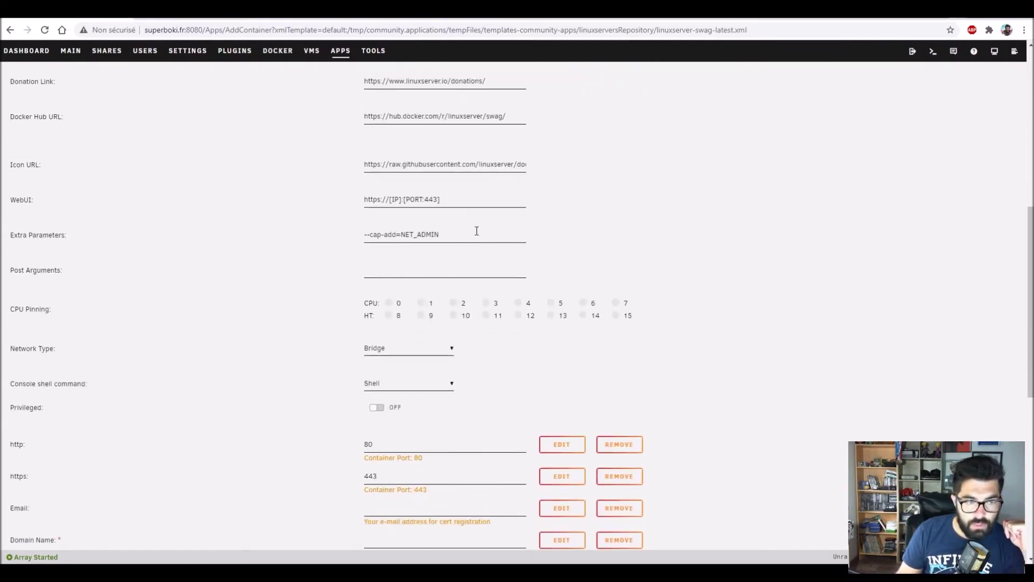
click(384, 349)
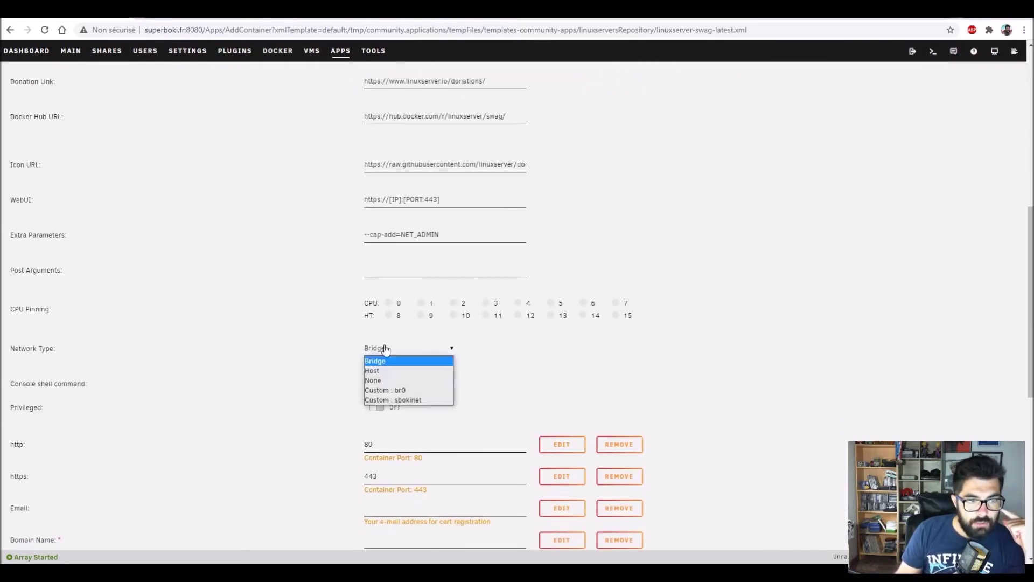
click(407, 401)
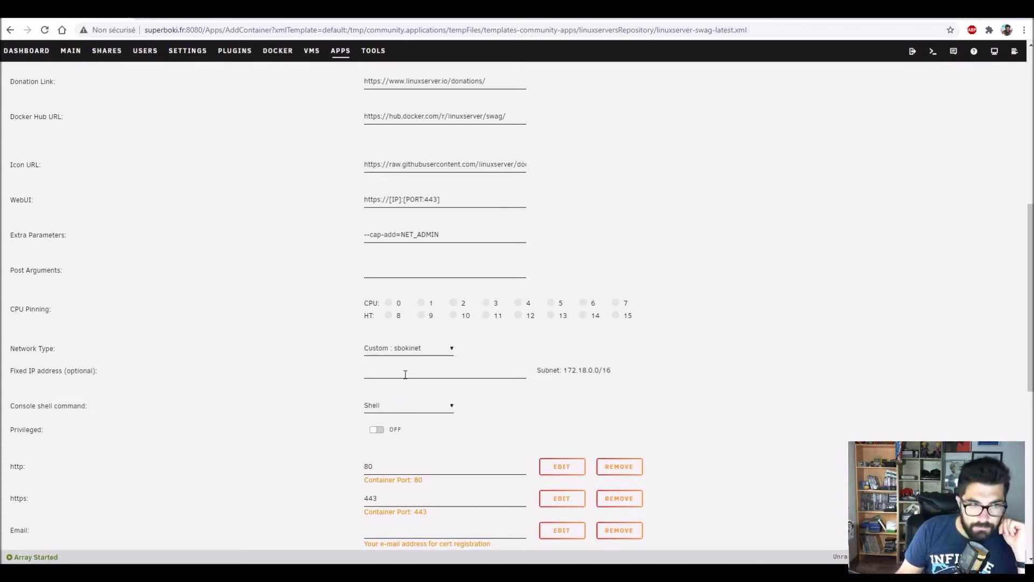
Set the container's http host port to 180 and its https host port to 1443
scroll(404, 367, down, 2)
click(392, 359)
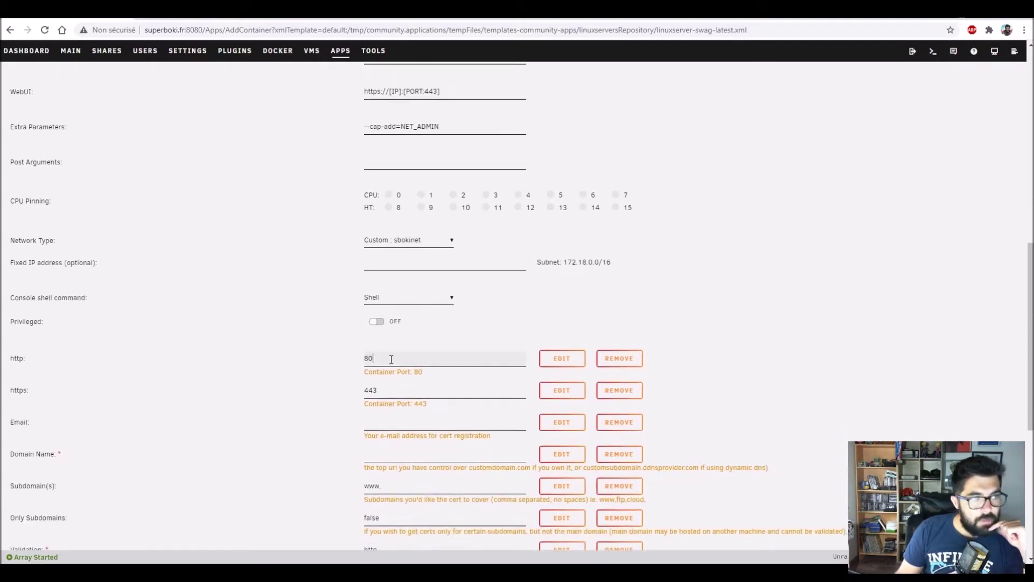
key(Home)
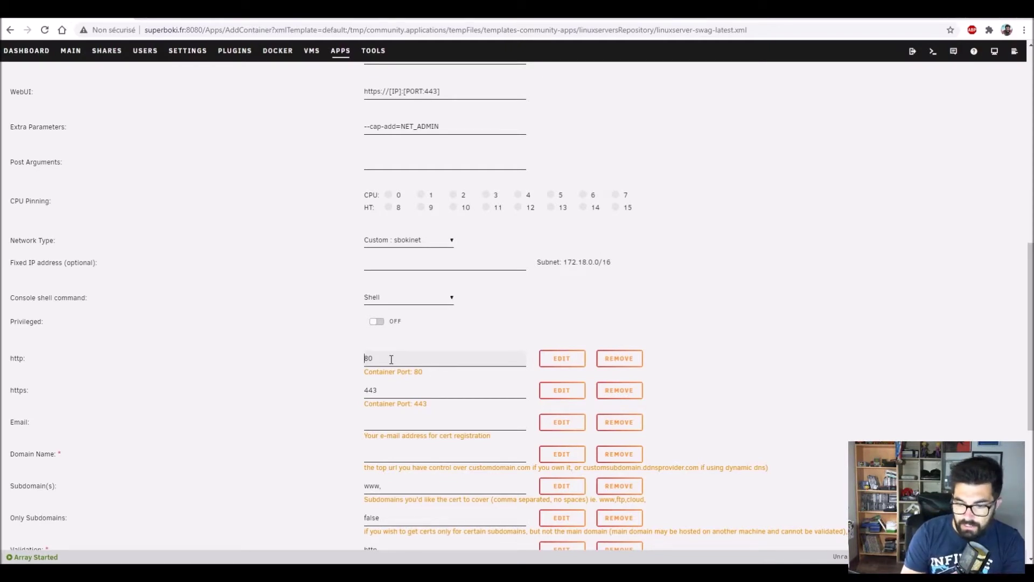
text(1)
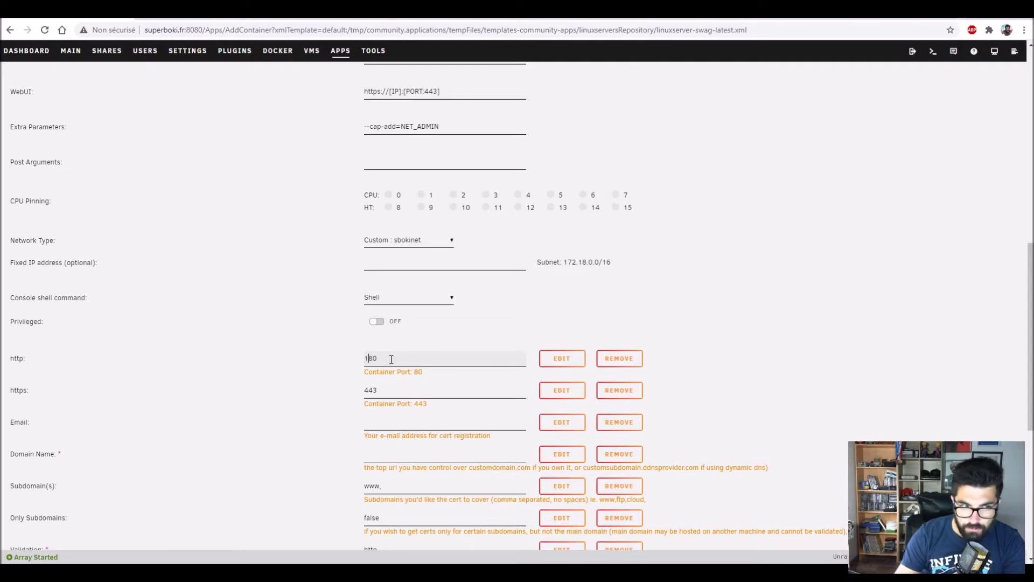
click(366, 392)
text(1)
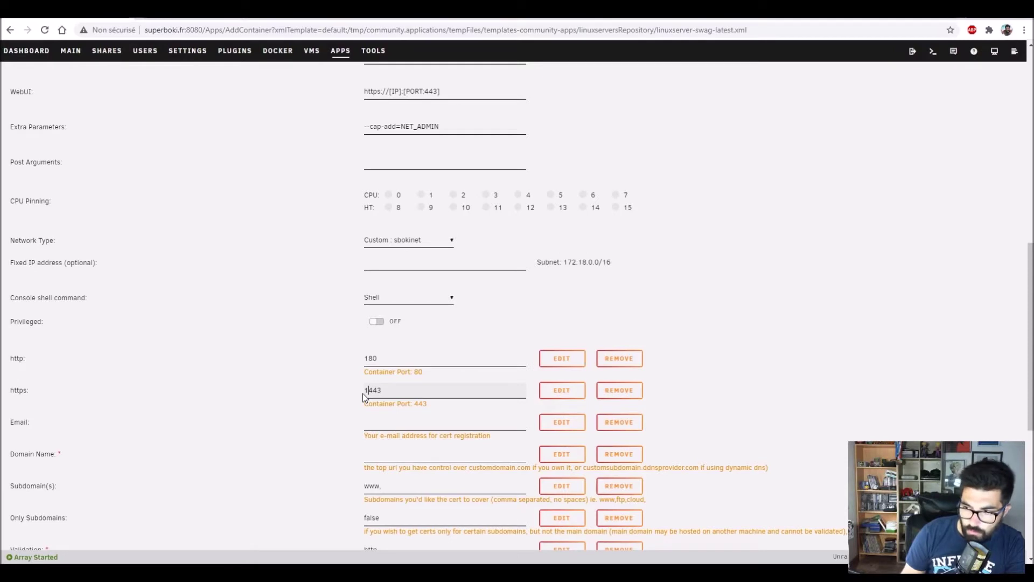
Fill in the certificate registration e-mail and set the domain name to superboki.fr
click(378, 421)
click(327, 410)
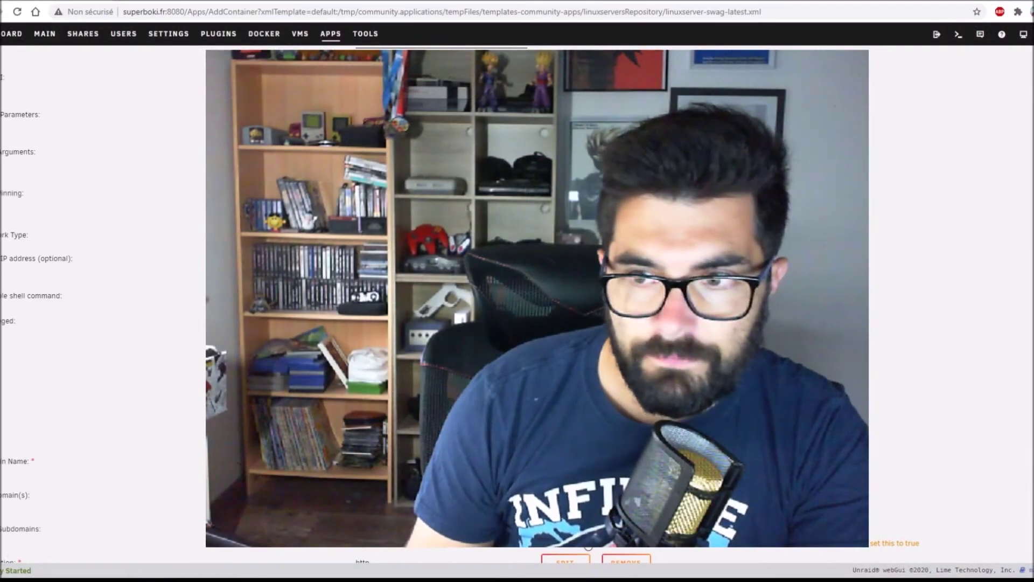
click(441, 538)
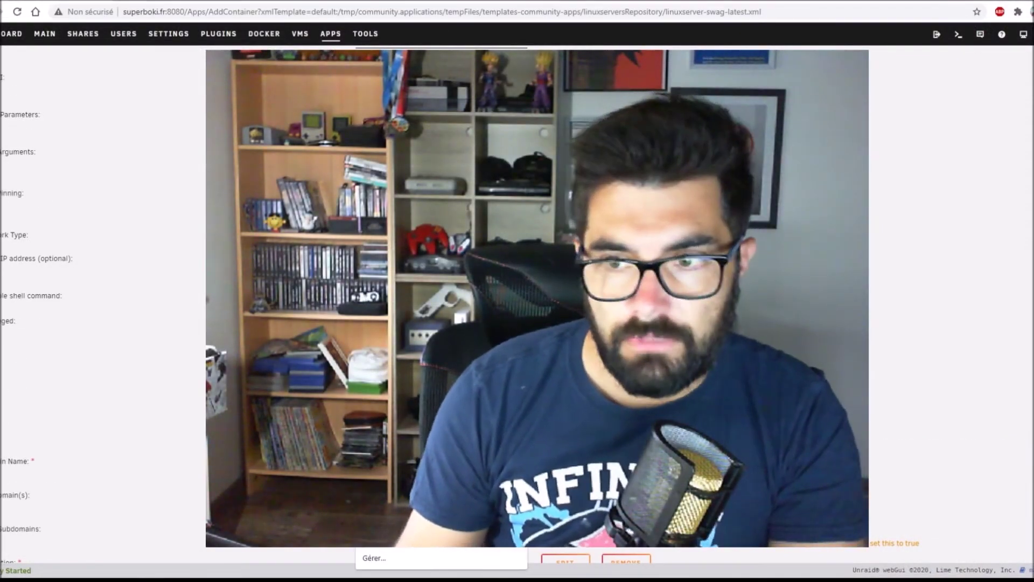
text(s)
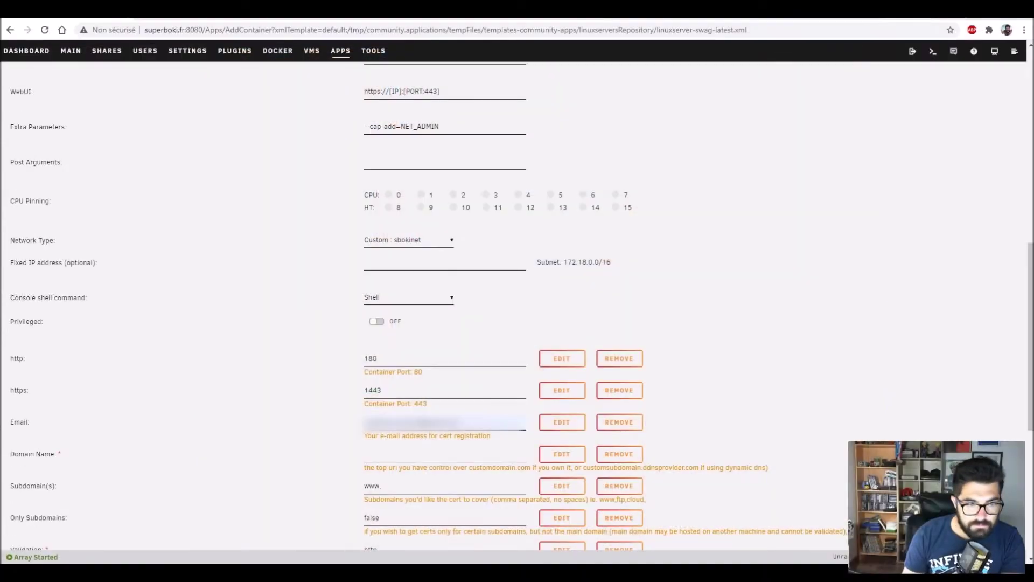
click(378, 453)
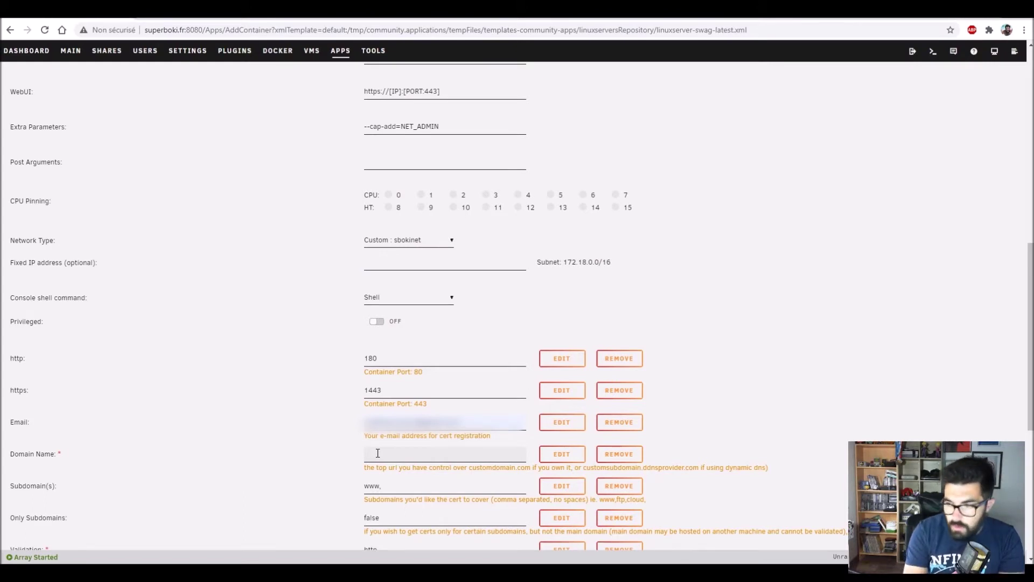
text(superboki.fr)
Extend the certificate's subdomain list to www,nextcloud,heimdall
scroll(378, 430, down, 2)
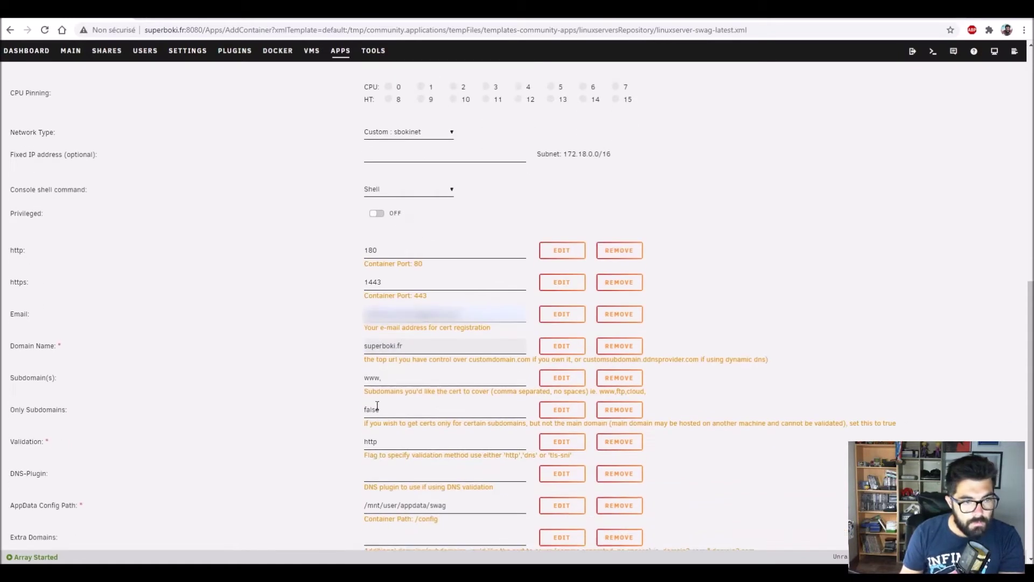
click(388, 377)
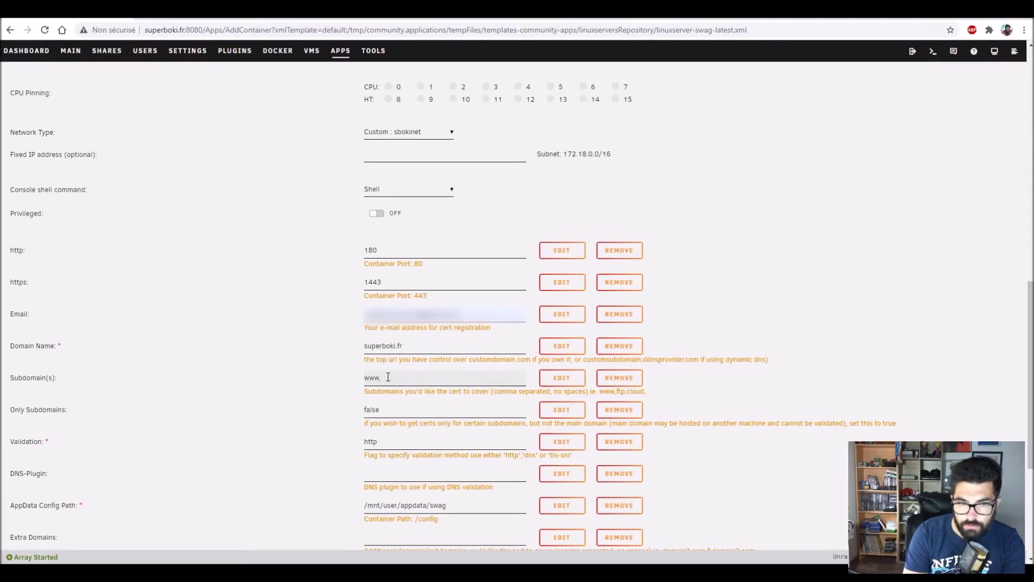
text(nextclou)
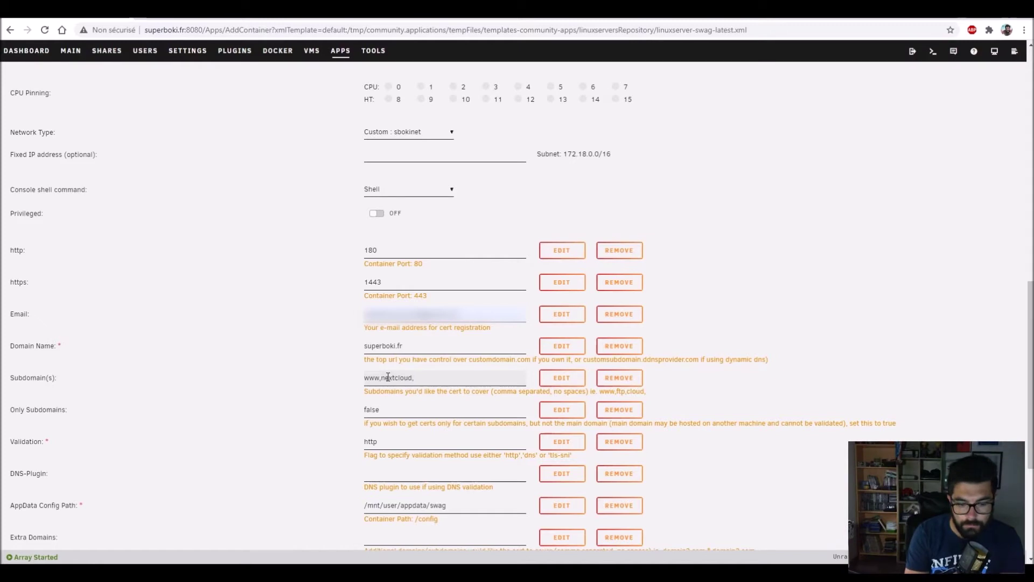
text(d,)
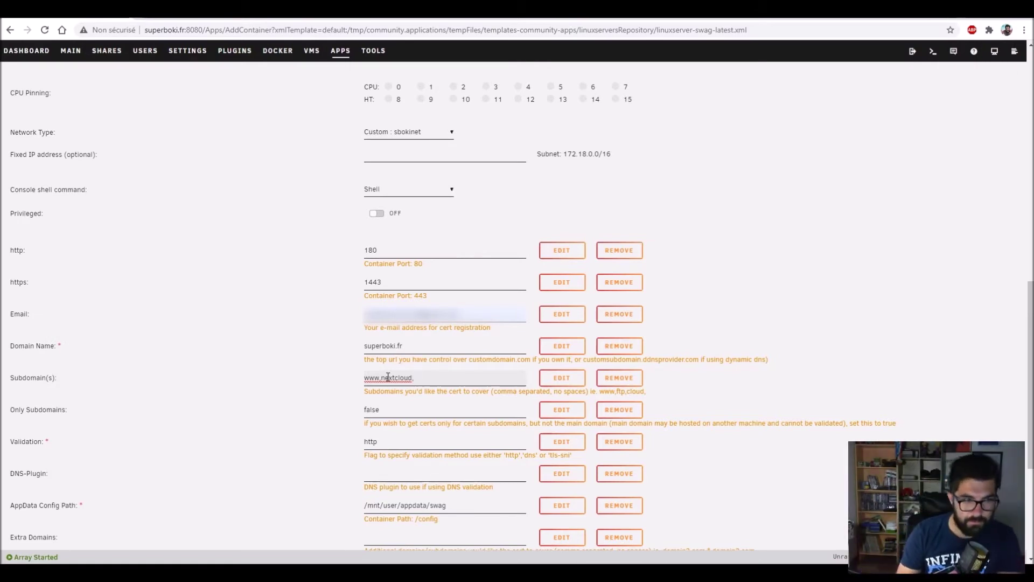
text(h)
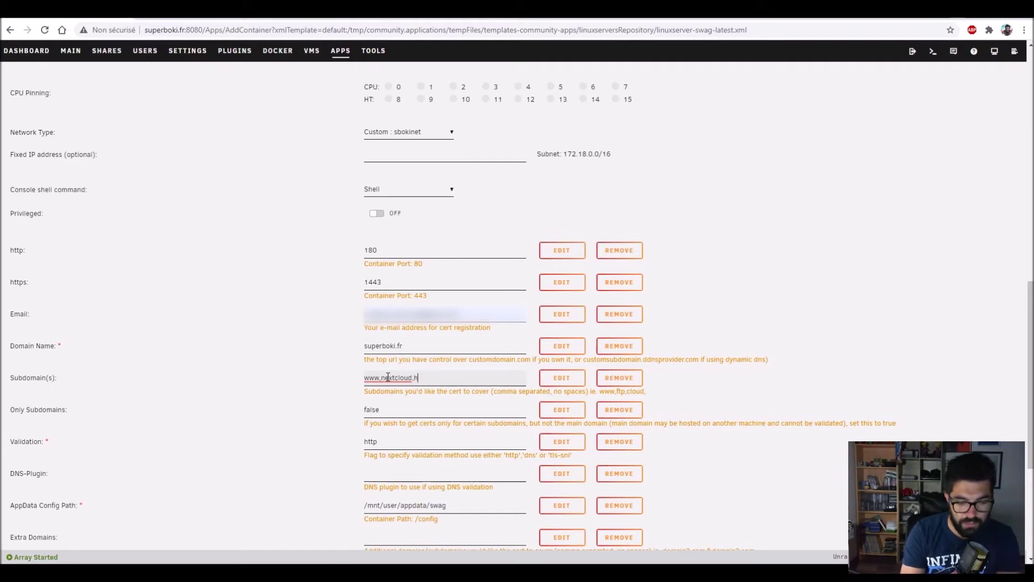
text(eimdall)
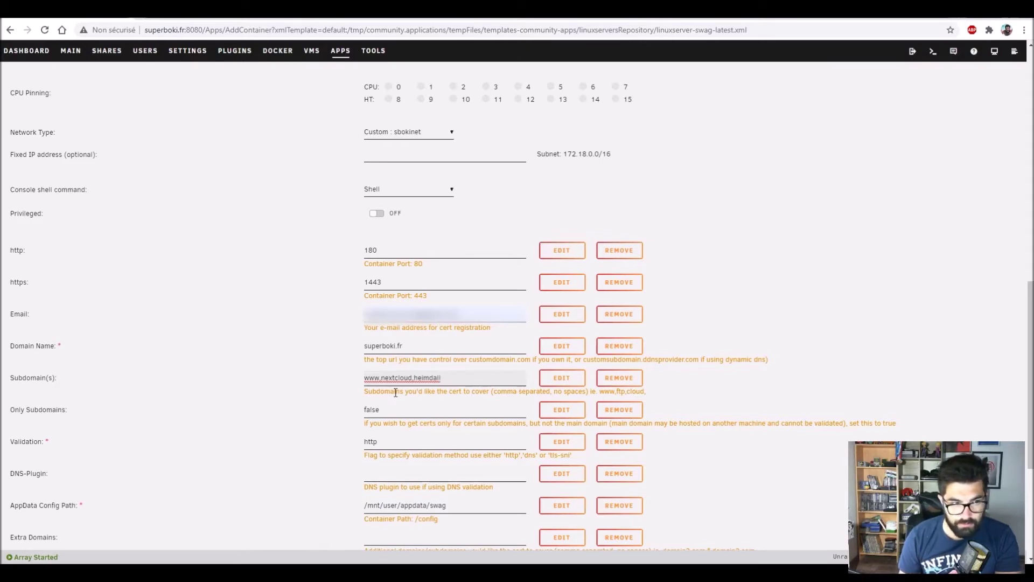
Examine the validation method, DNS plugin, AppData config path, staging and DuckDNS token settings
click(392, 437)
scroll(392, 435, down, 2)
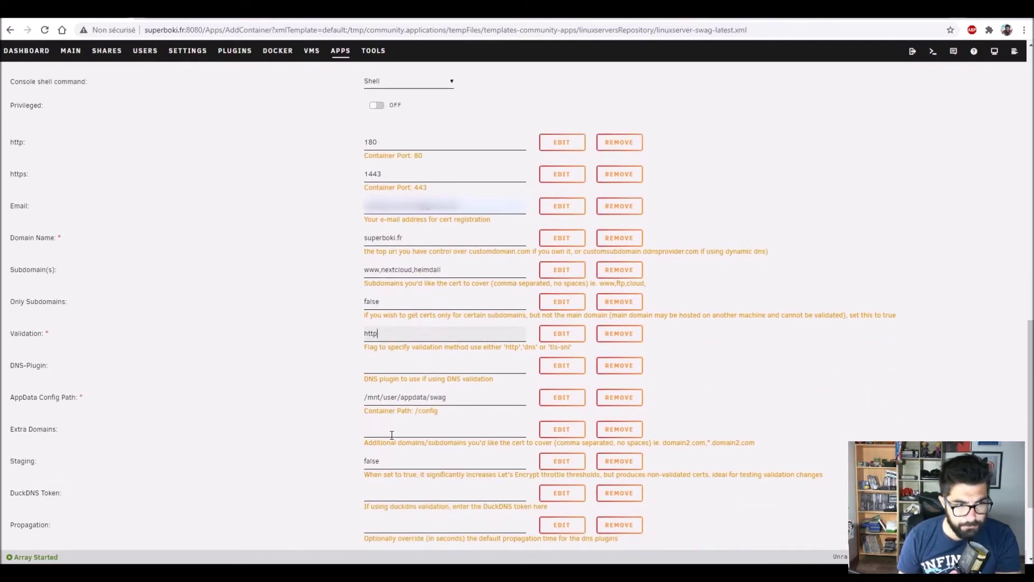
click(383, 367)
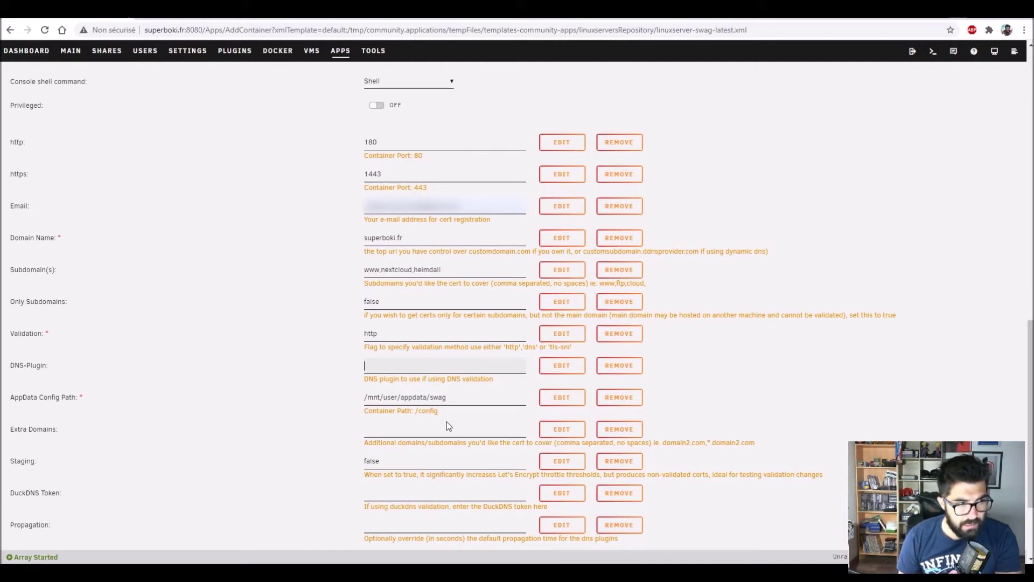
click(369, 397)
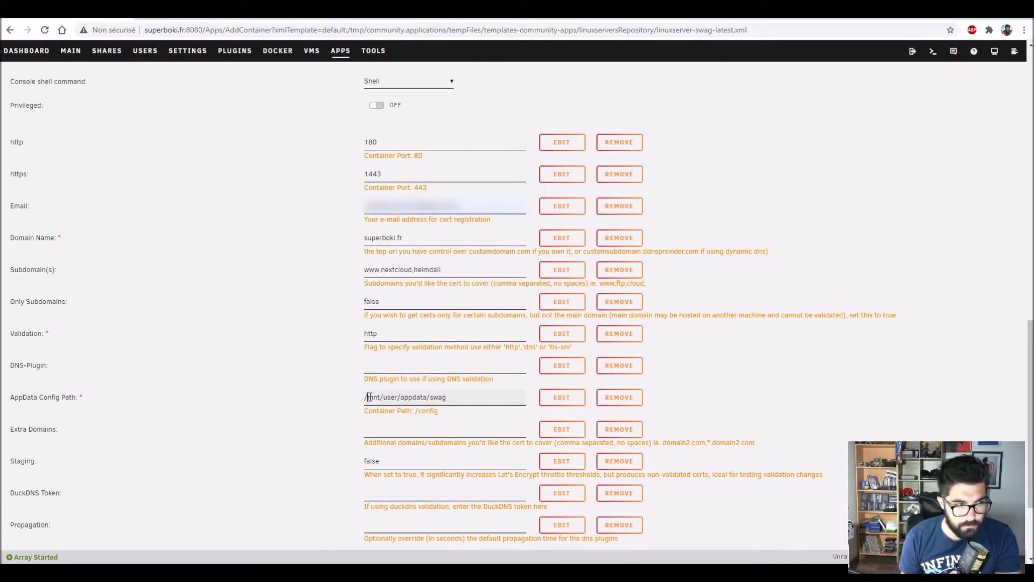
drag(369, 397, 451, 397)
click(343, 396)
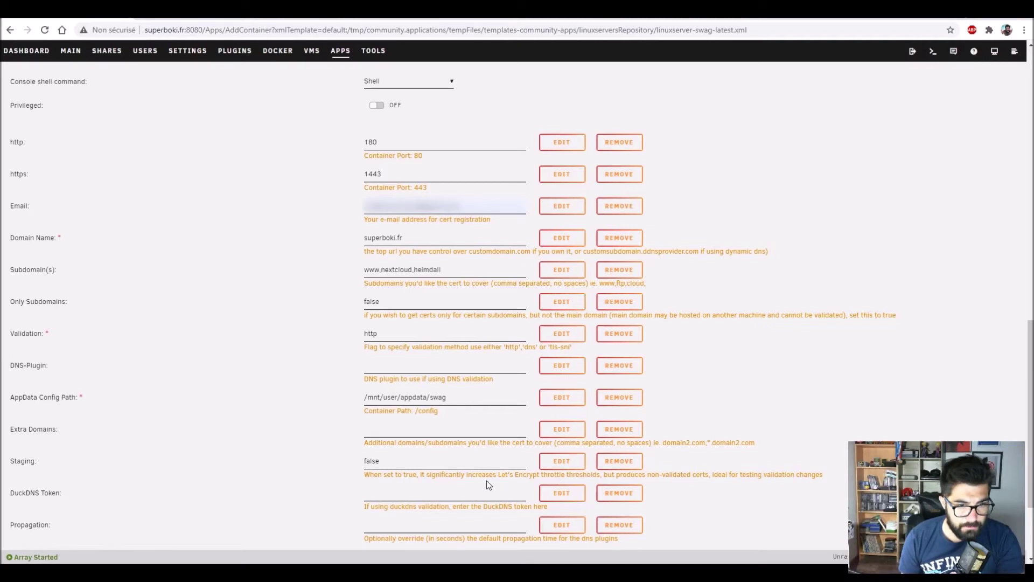
click(440, 465)
scroll(318, 458, down, 1)
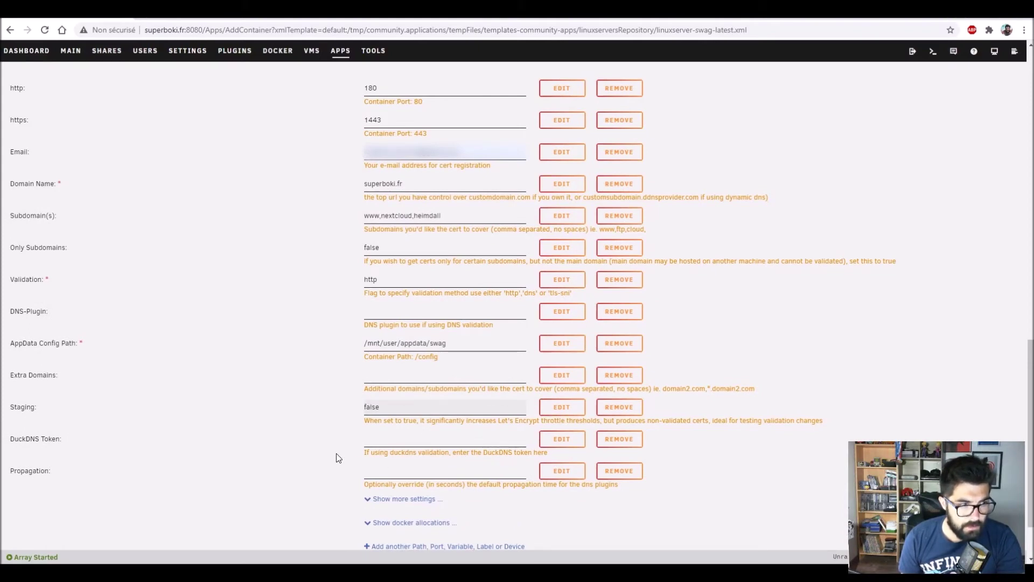
click(376, 436)
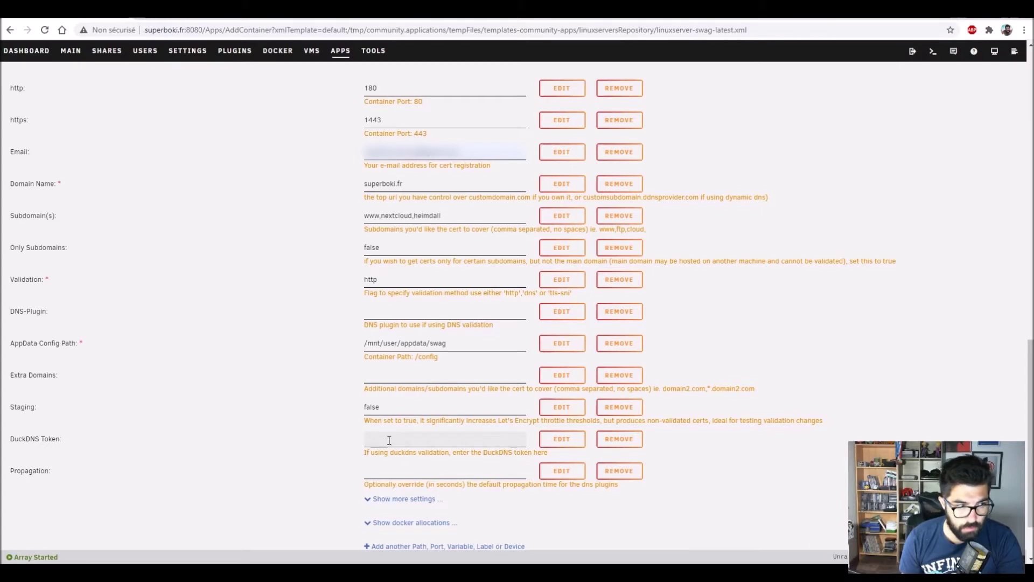
Expand the additional settings to check PUID and PGID, and review the completed container configuration
click(401, 499)
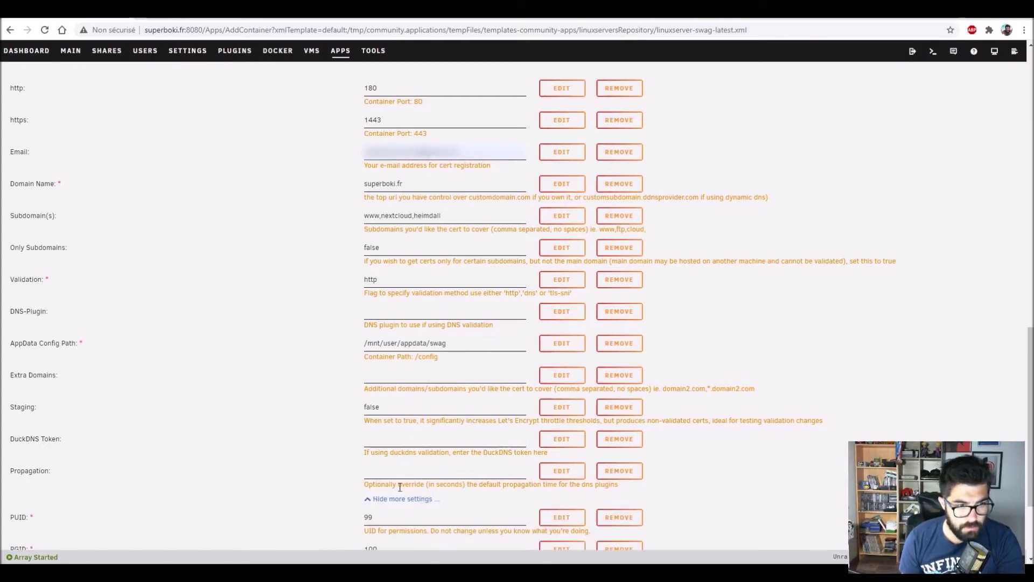
scroll(413, 468, down, 1)
scroll(413, 468, down, 1)
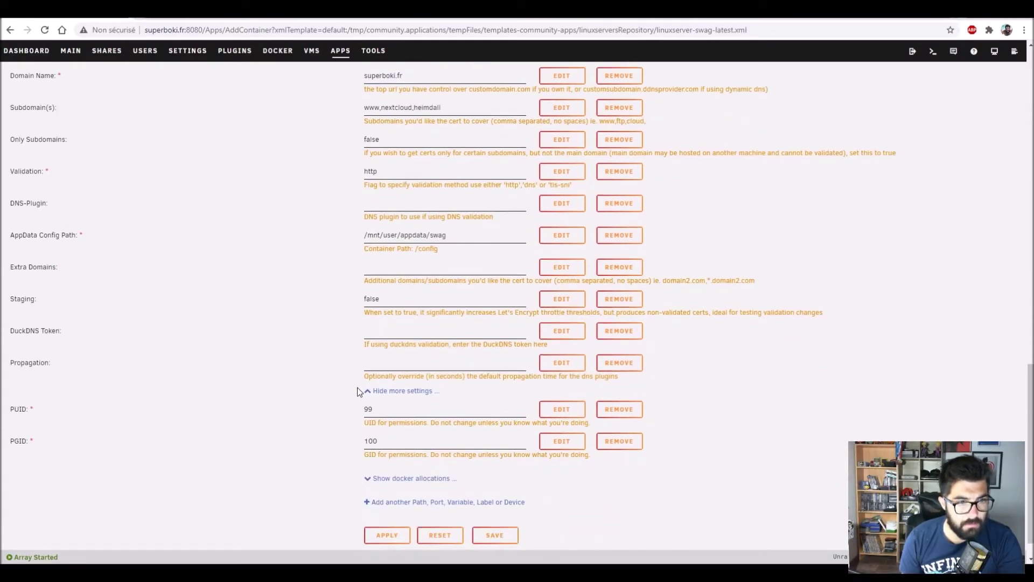
scroll(469, 427, up, 3)
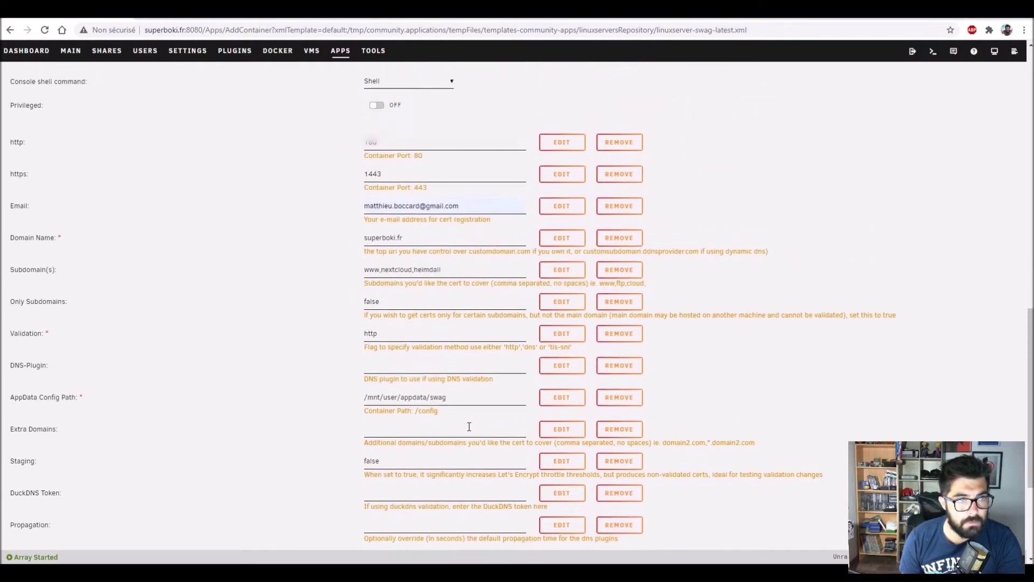
scroll(461, 415, up, 4)
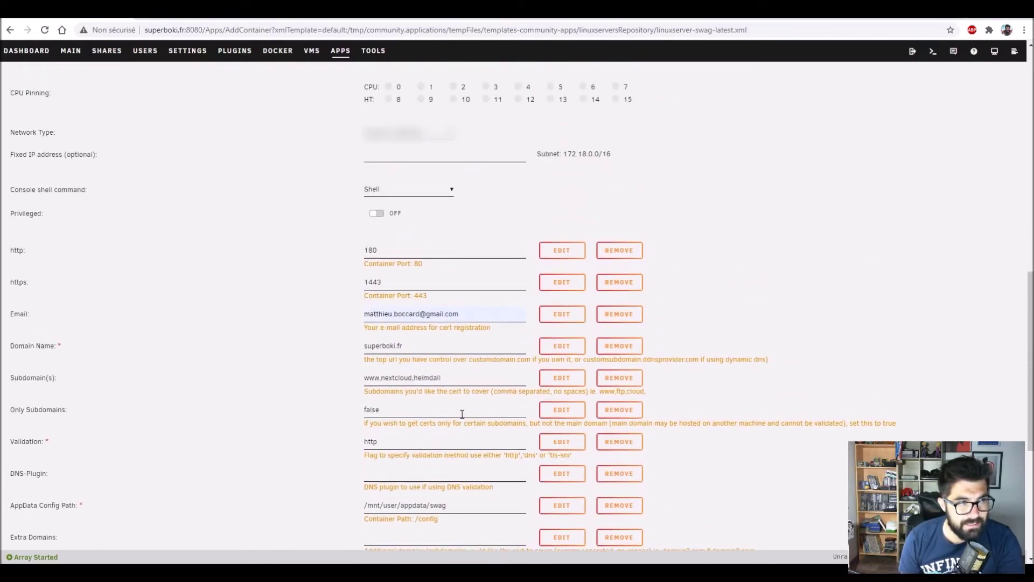
Apply the completed swag container configuration and close the installation report once the image has been pulled
scroll(462, 415, down, 8)
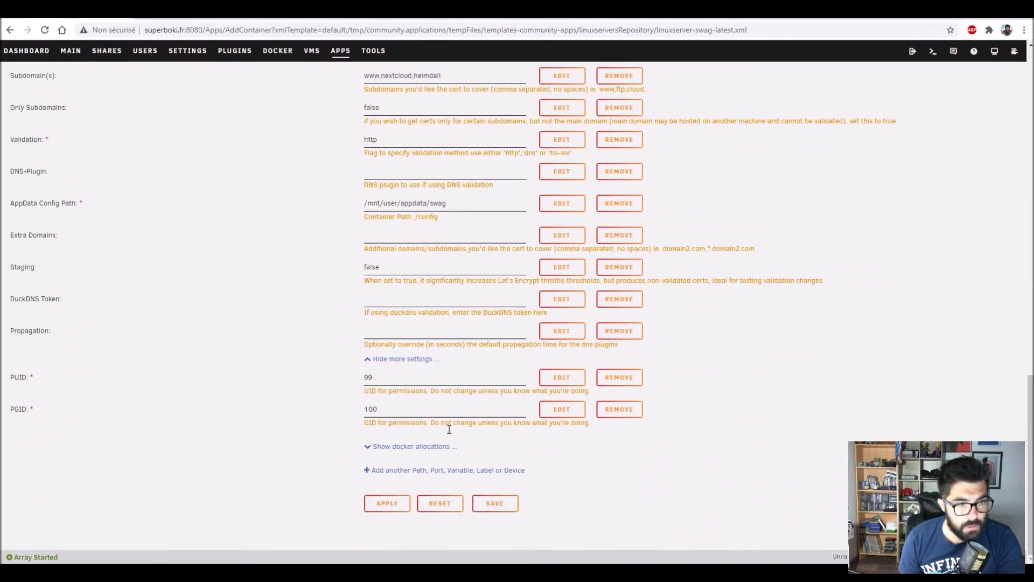
click(386, 504)
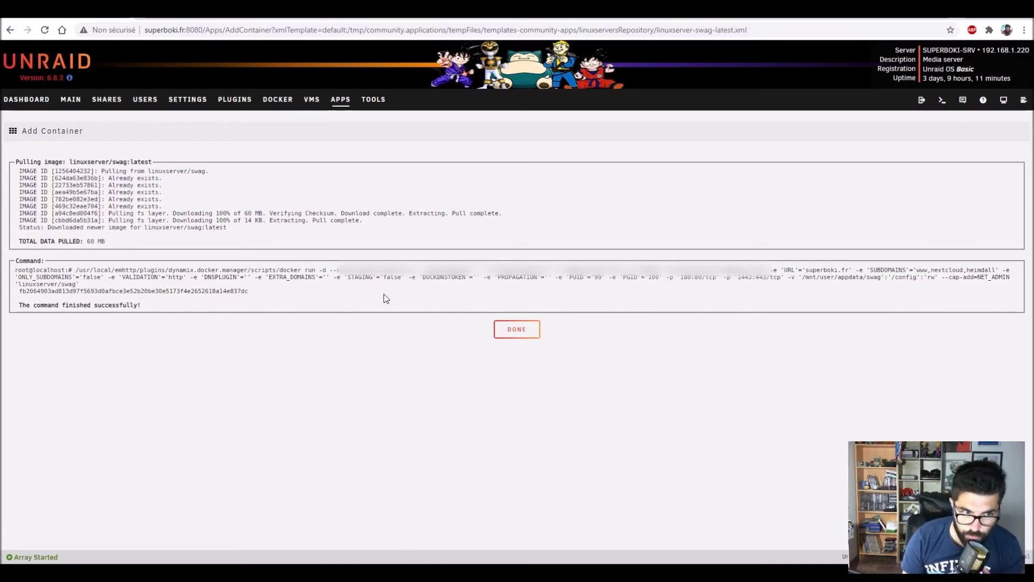
click(500, 332)
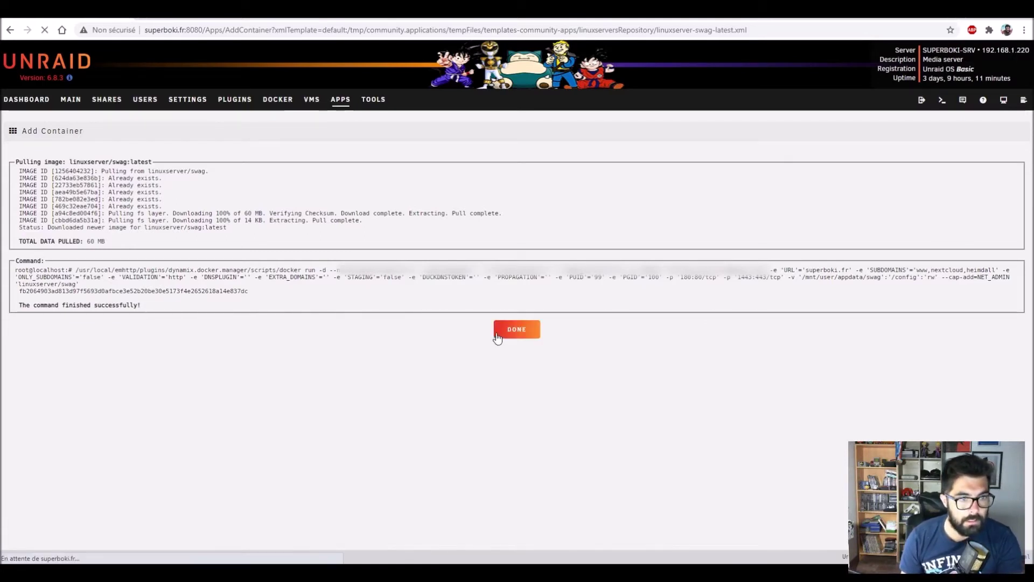
Edit the new swag container in the Docker list, rename it SWAG and apply the update
click(272, 101)
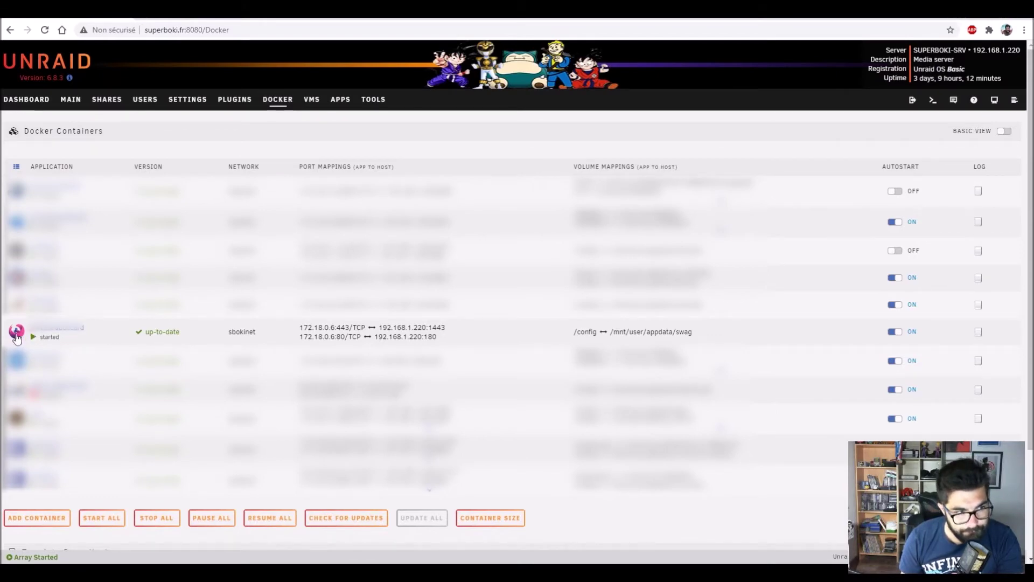
click(45, 334)
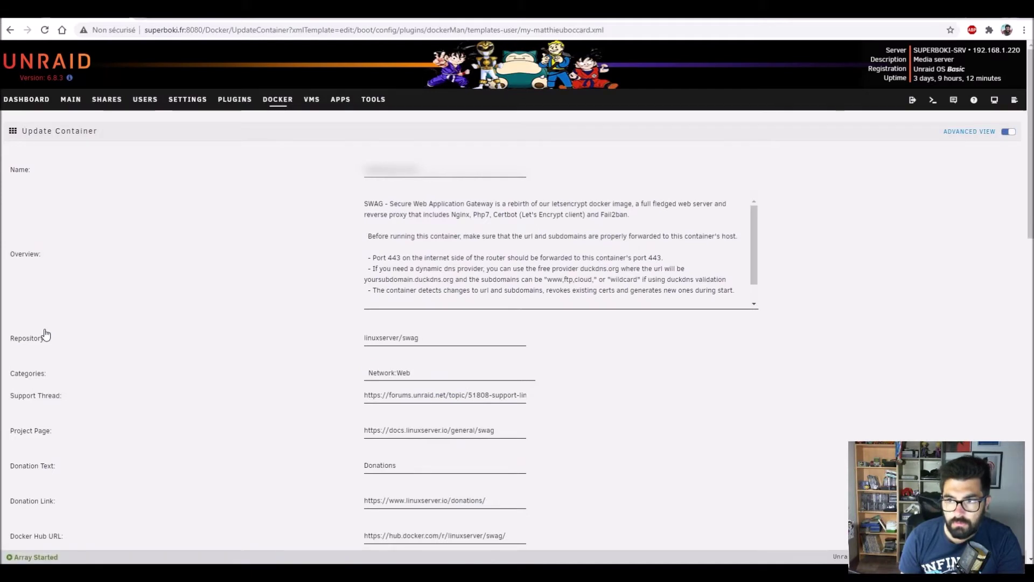
double_click(381, 162)
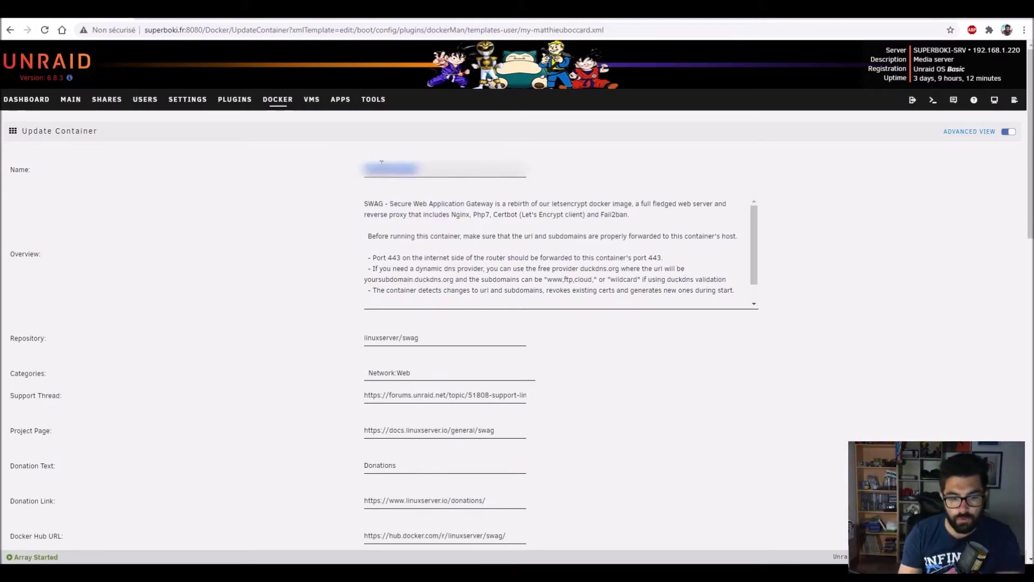
text(SWAG)
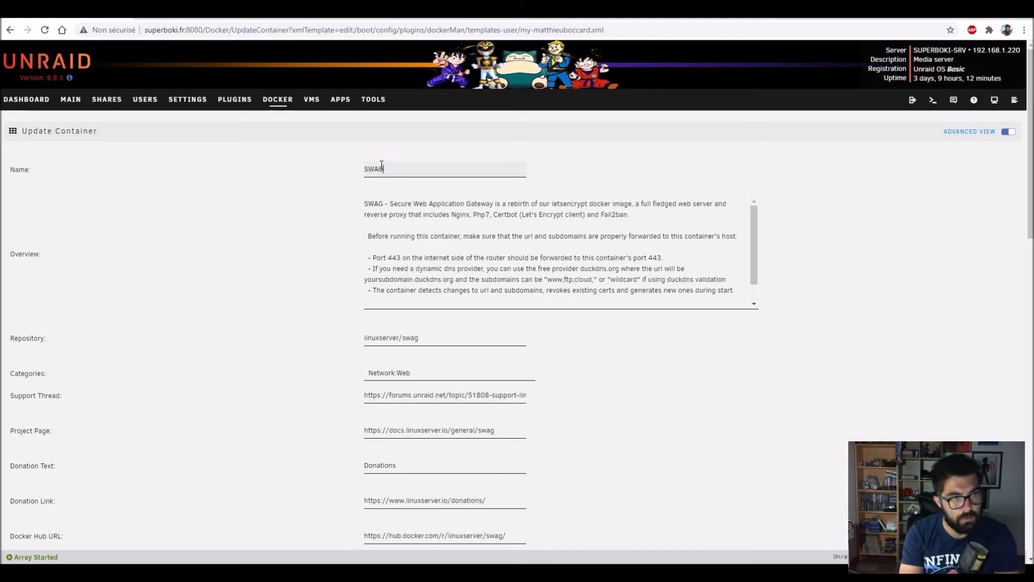
scroll(702, 212, down, 10)
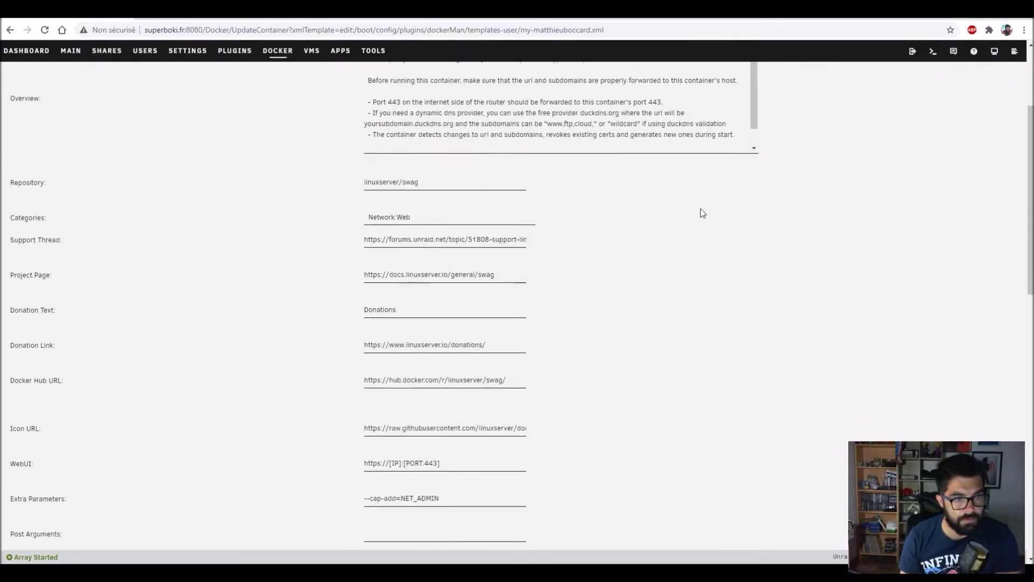
scroll(568, 337, down, 5)
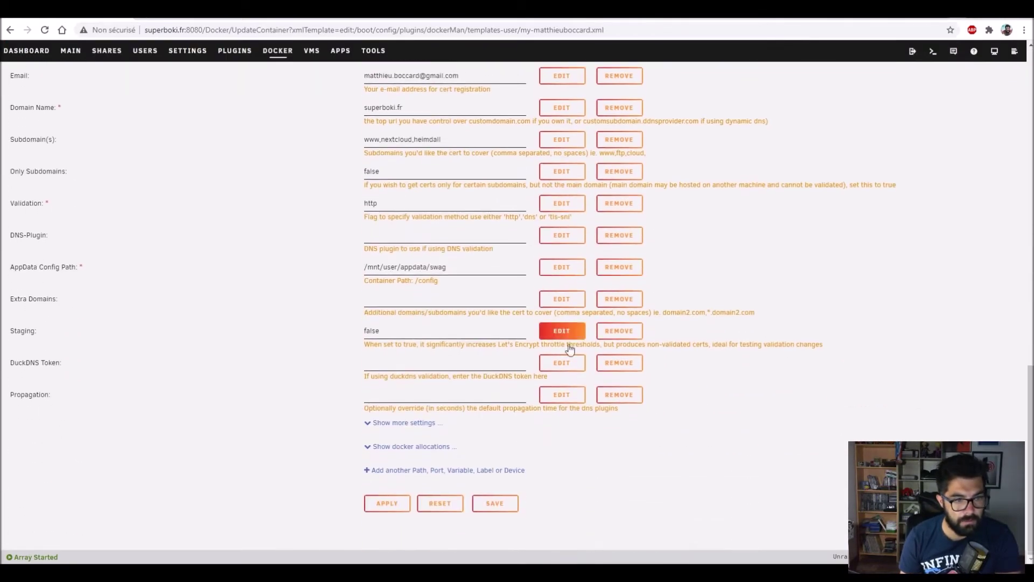
click(383, 500)
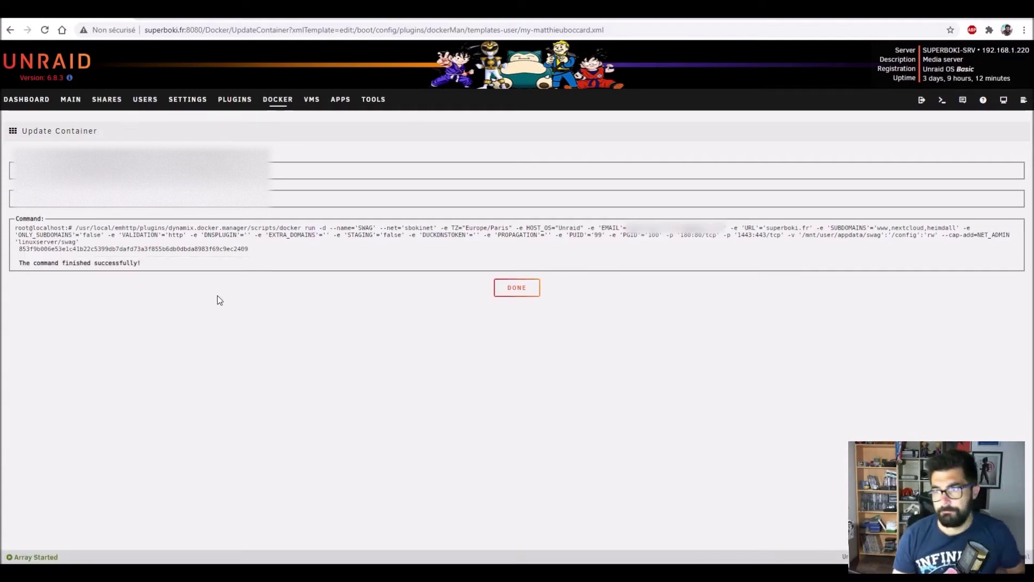
click(517, 289)
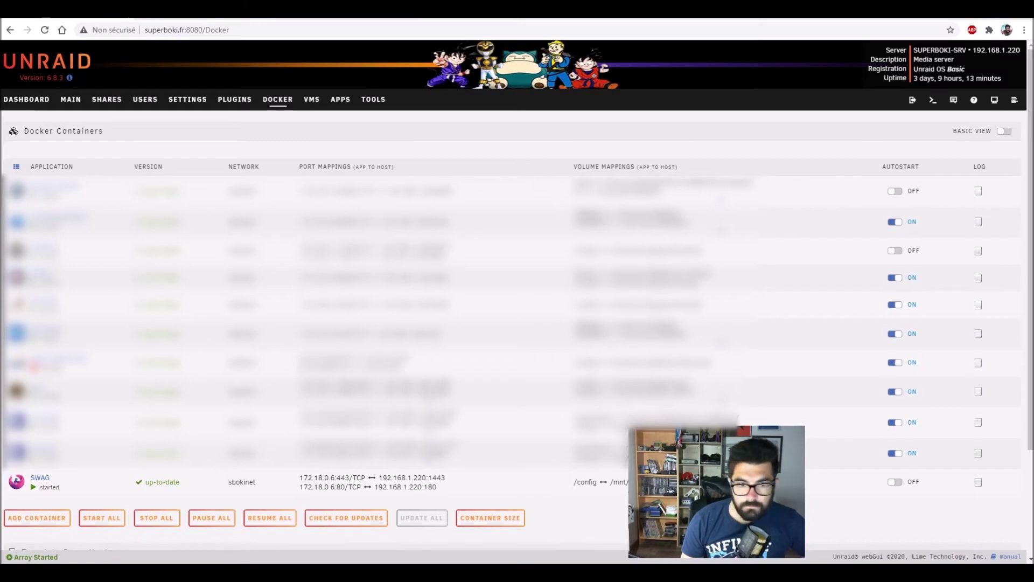
Turn on autostart for the SWAG container and check its log
click(896, 482)
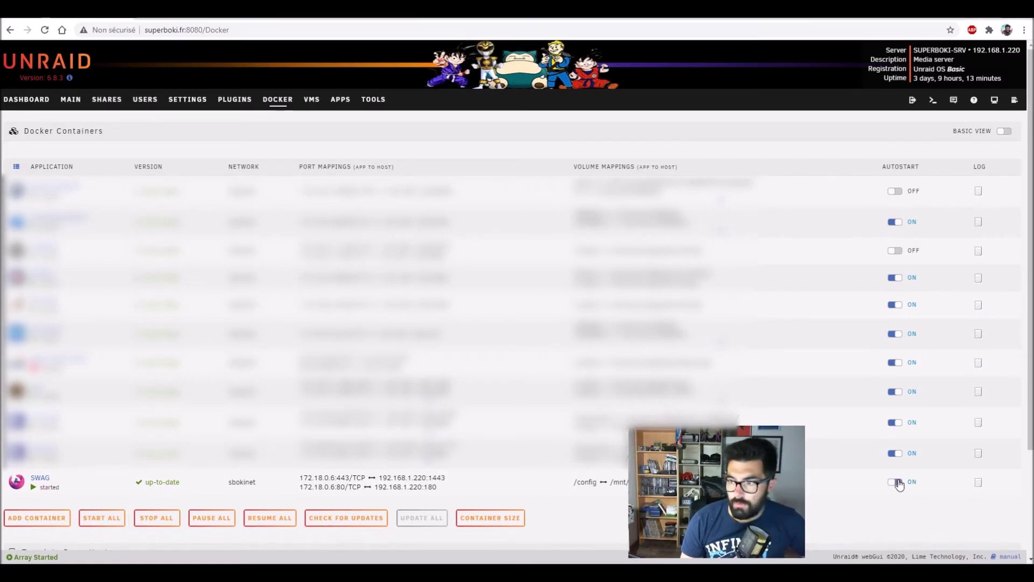
click(979, 482)
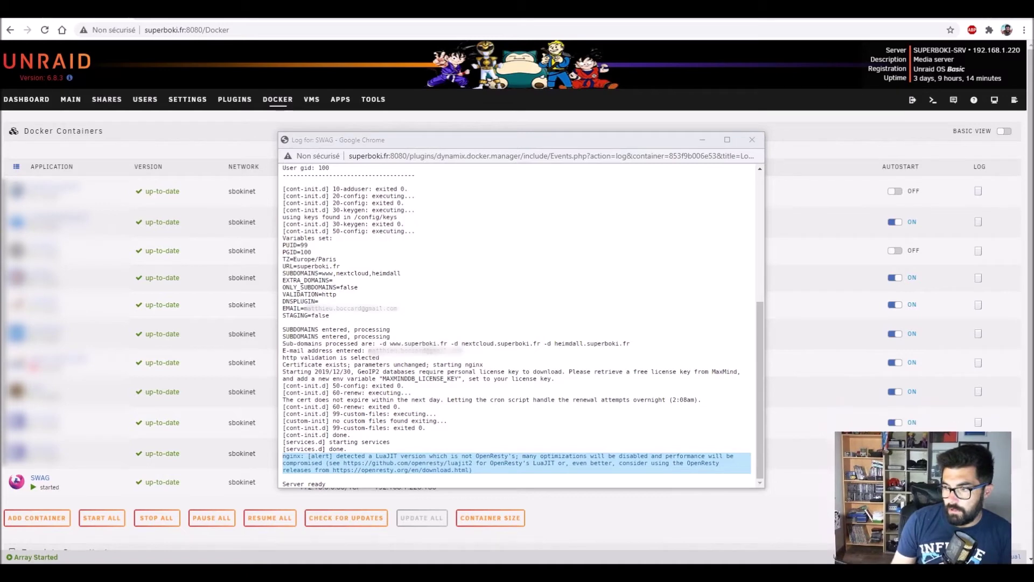
click(574, 366)
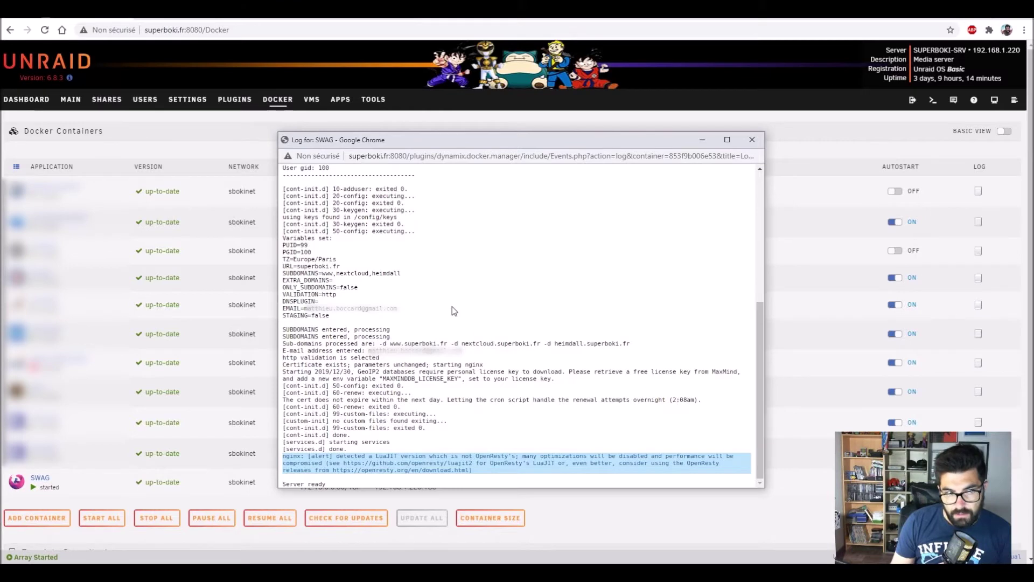
click(744, 145)
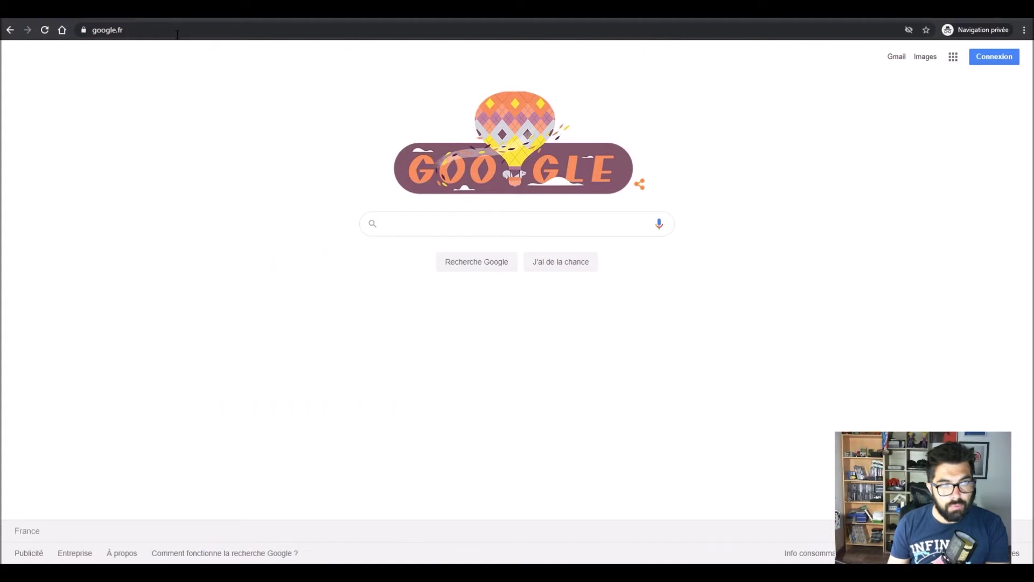
Load heimdall.superboki.fr in a private browser window to test the proxy, and return to the Unraid Docker page
click(177, 34)
text(heimdall.superboki)
key(Return)
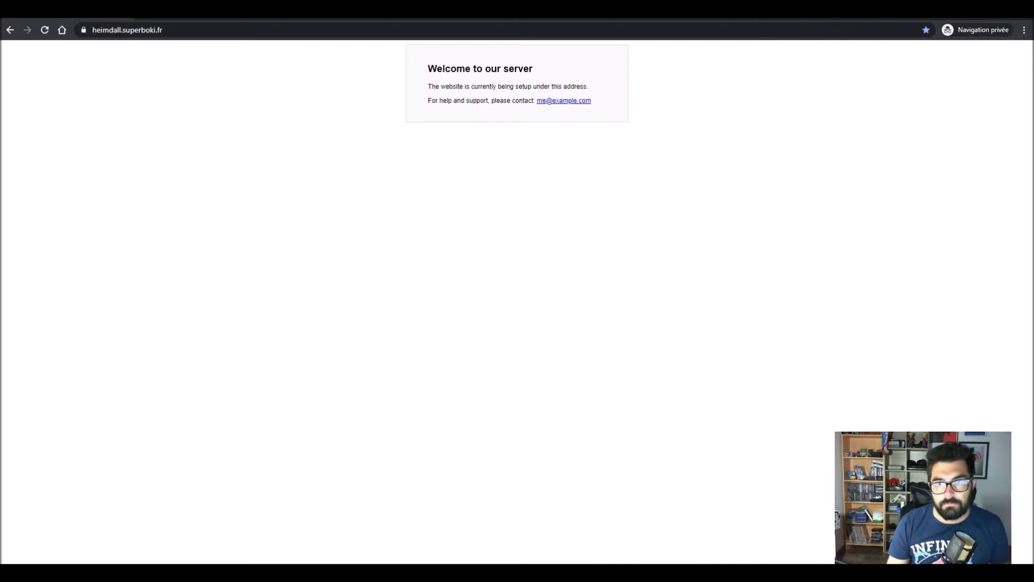
key(alt+Tab)
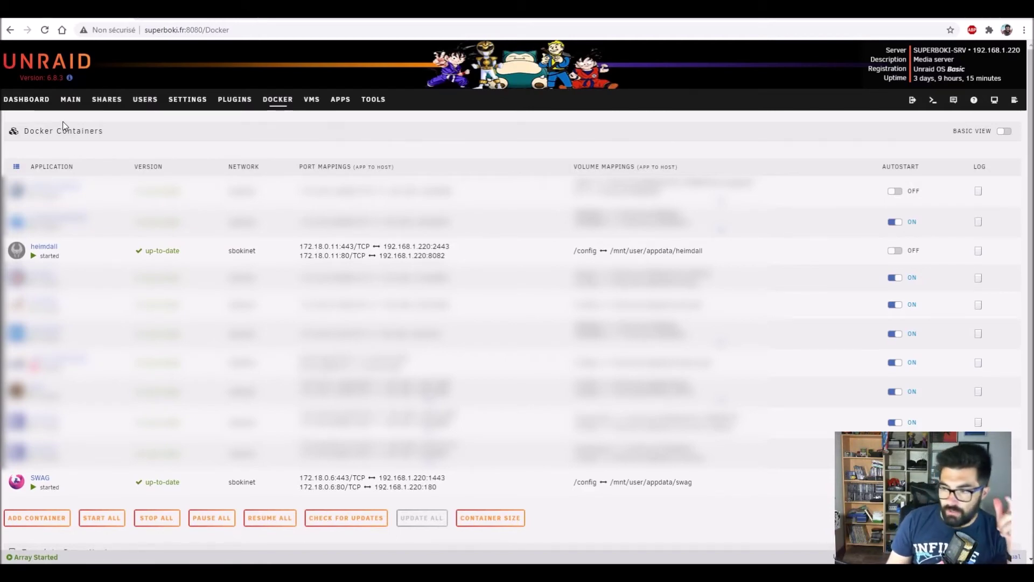
Open the SWAG container's console, list the root folders and change to the /config directory
click(16, 485)
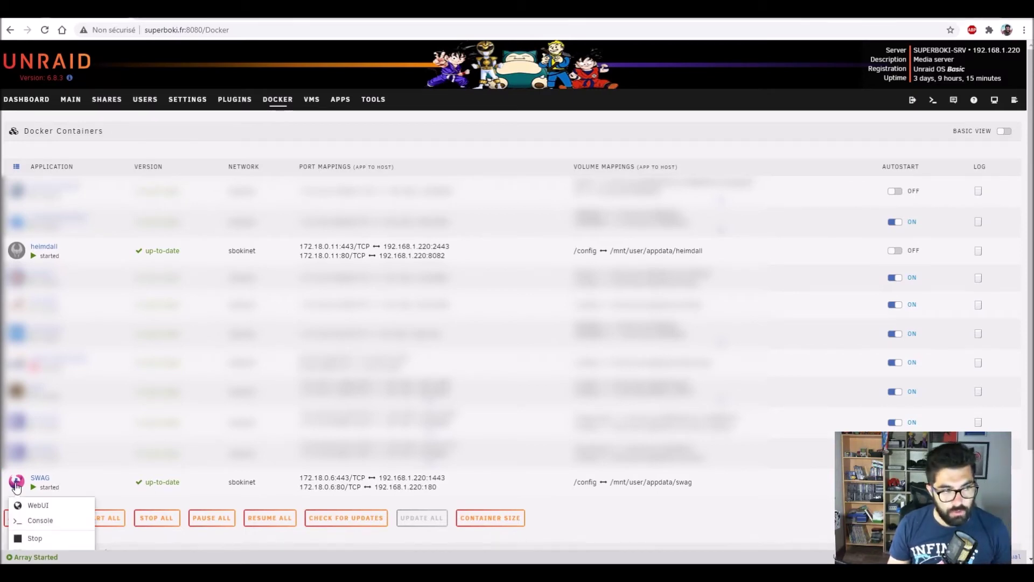
click(38, 521)
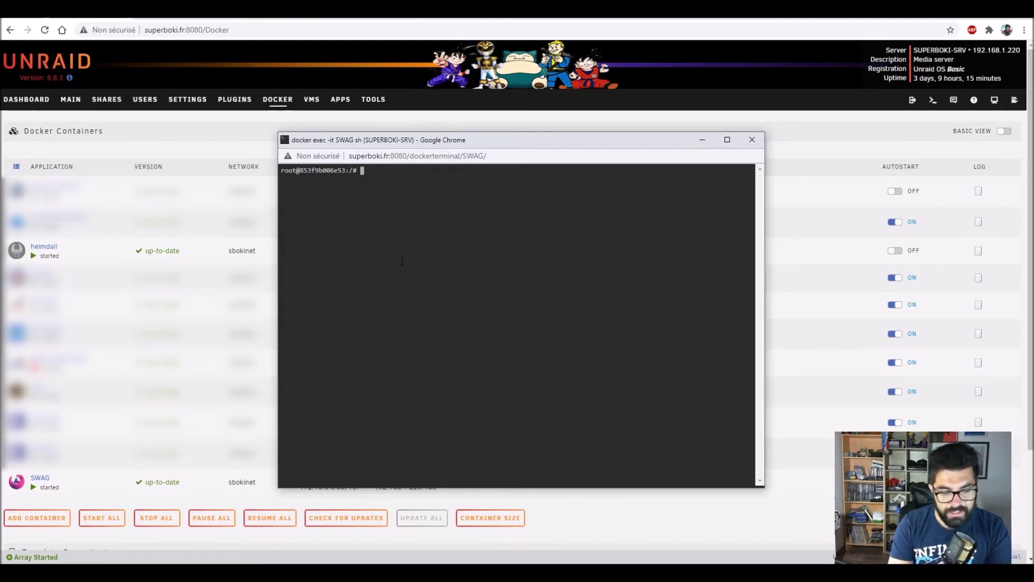
text(ls)
key(Return)
text(c)
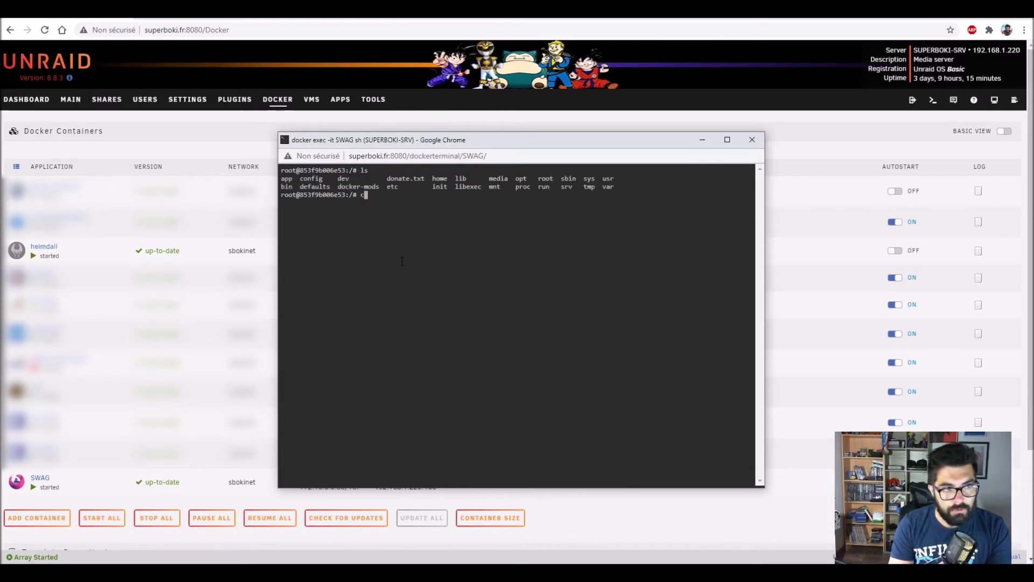
text(d /con)
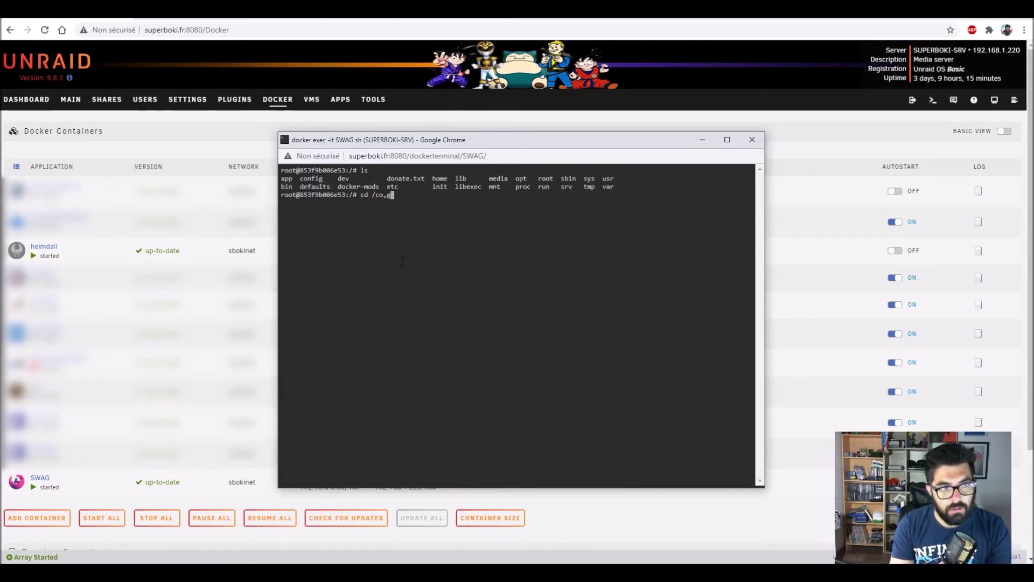
text(f)
key(BackSpace)
key(Tab)
key(Return)
List the folders and change to the nginx/proxy-confs directory inside /config
text(ls)
key(Return)
text(cd ng)
key(Tab)
key(Return)
text(ls)
key(Return)
text(cd pro)
key(Tab)
key(Return)
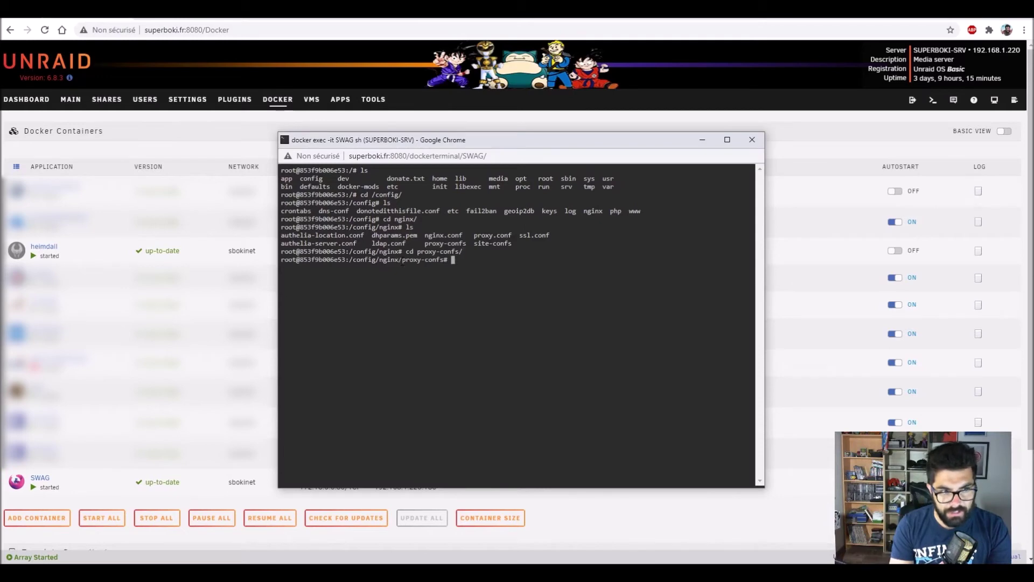
List the proxy-confs directory and look through the sample configuration files
text(ls)
key(Return)
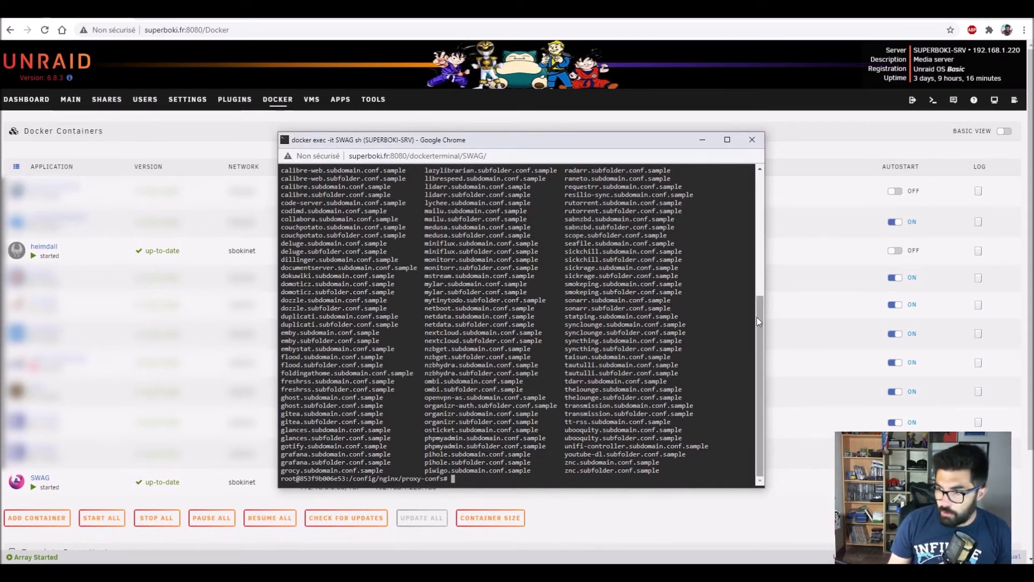
drag(757, 316, 752, 230)
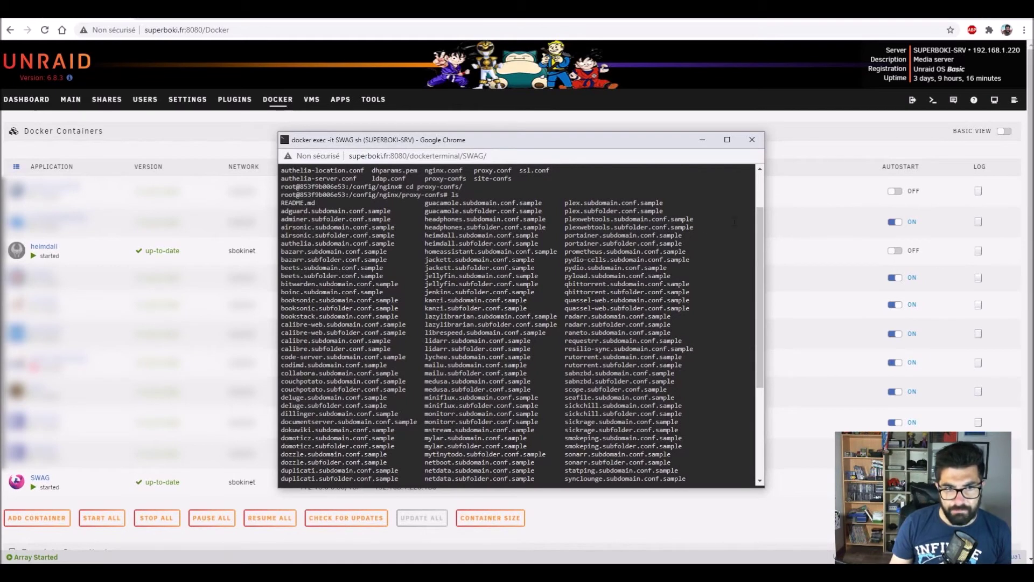
drag(758, 222, 764, 341)
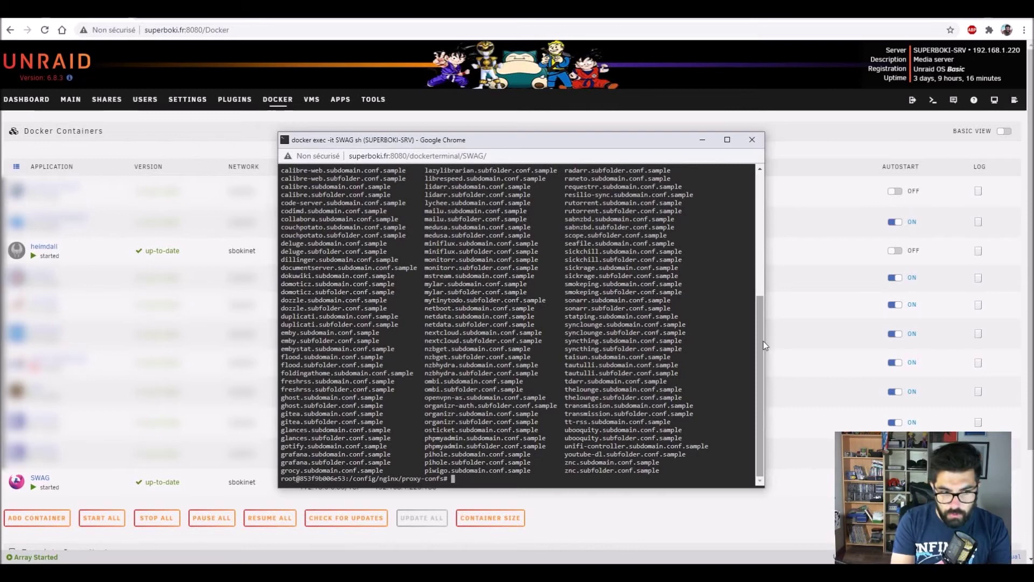
Copy heimdall.subdomain.conf.sample to heimdall.subdomain.conf
text(cp je)
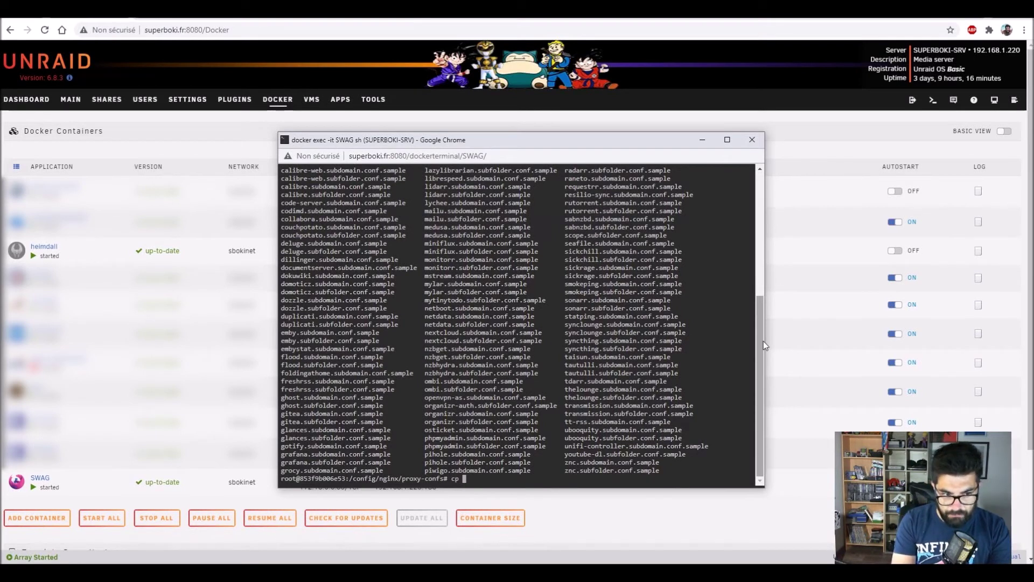
key(BackSpace)
key(BackSpace)
text(heim)
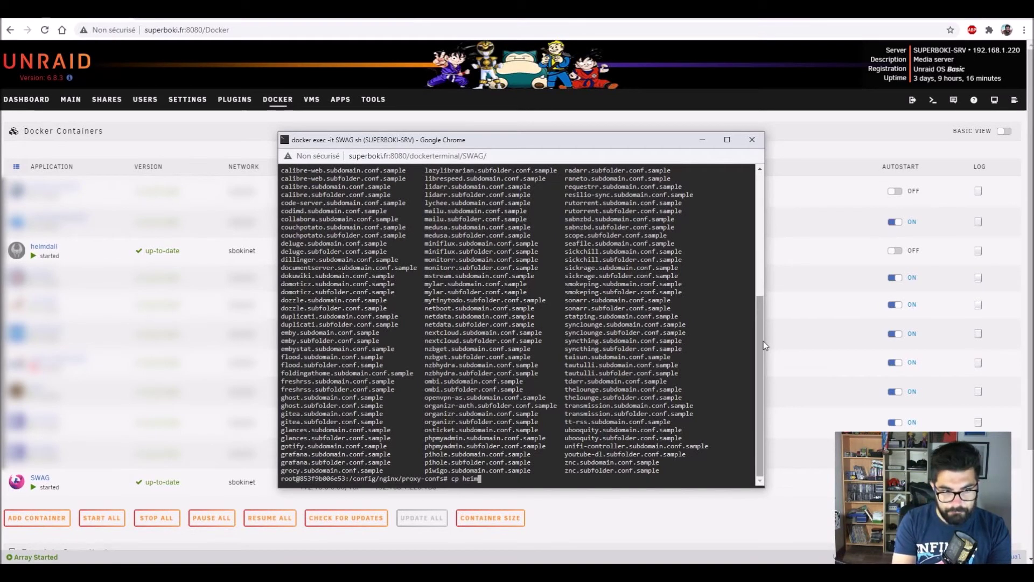
text(dall.subd)
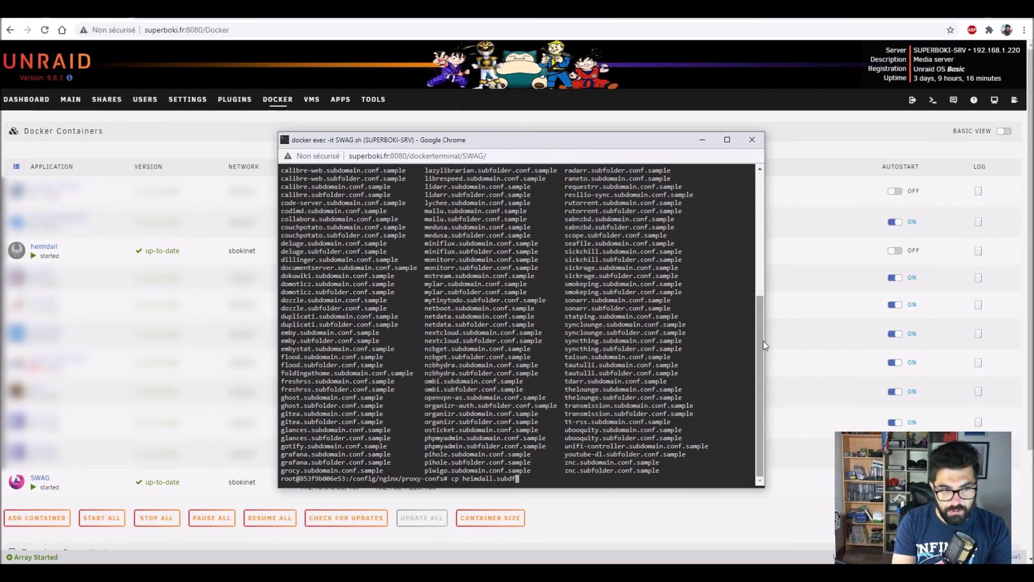
key(Tab)
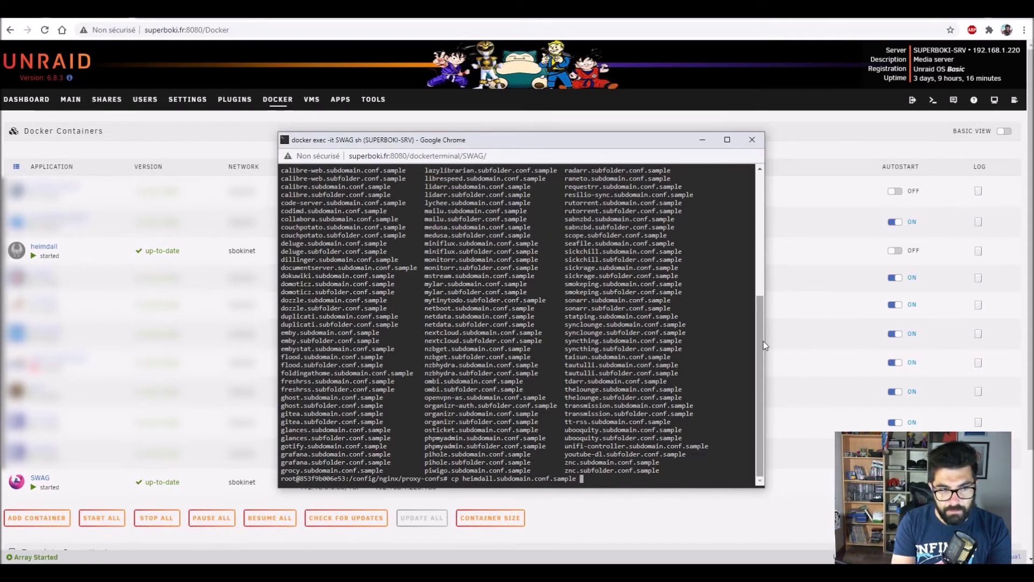
text(heimdall.subdo)
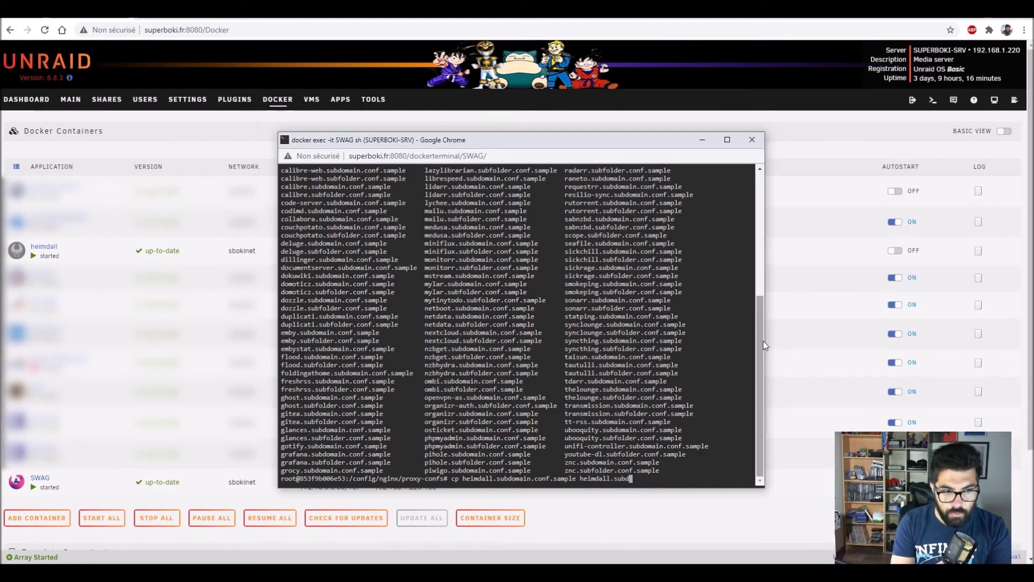
key(Tab)
key(BackSpace)
key(BackSpace)
key(BackSpace)
key(BackSpace)
key(BackSpace)
key(BackSpace)
key(BackSpace)
key(BackSpace)
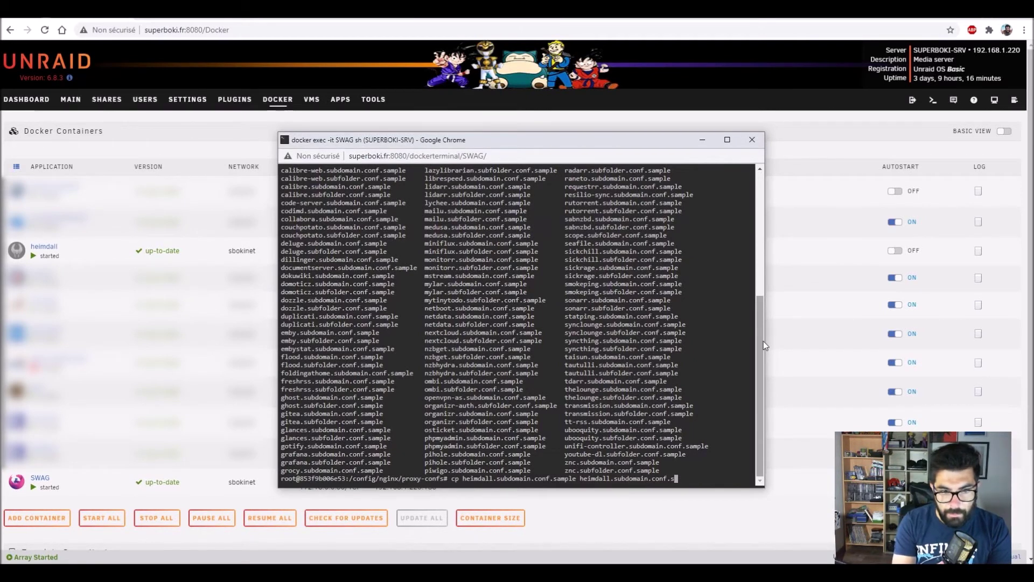
key(Return)
Open heimdall.subdomain.conf in the nano editor
text(nano heim)
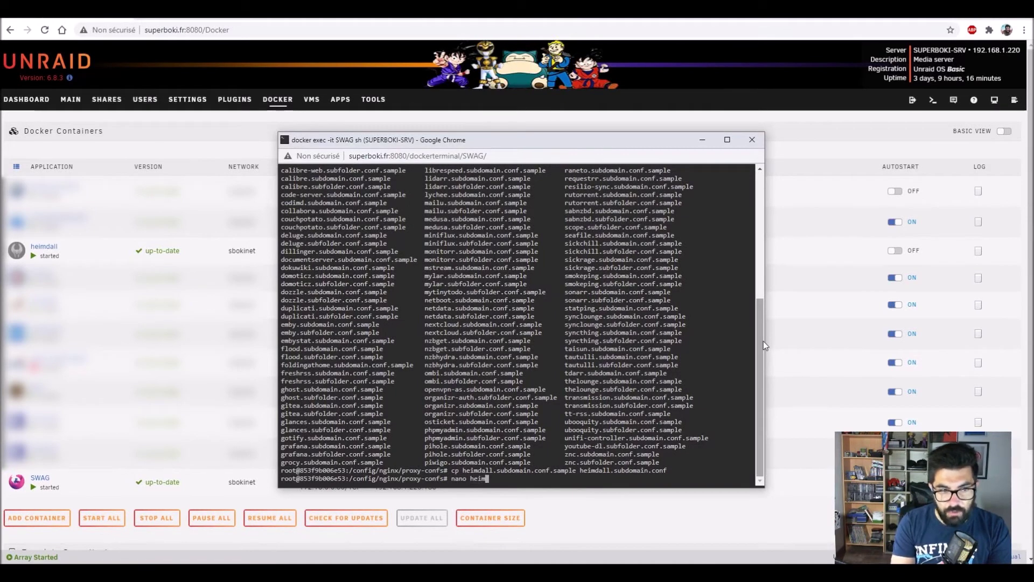
text(dall.subd)
key(Tab)
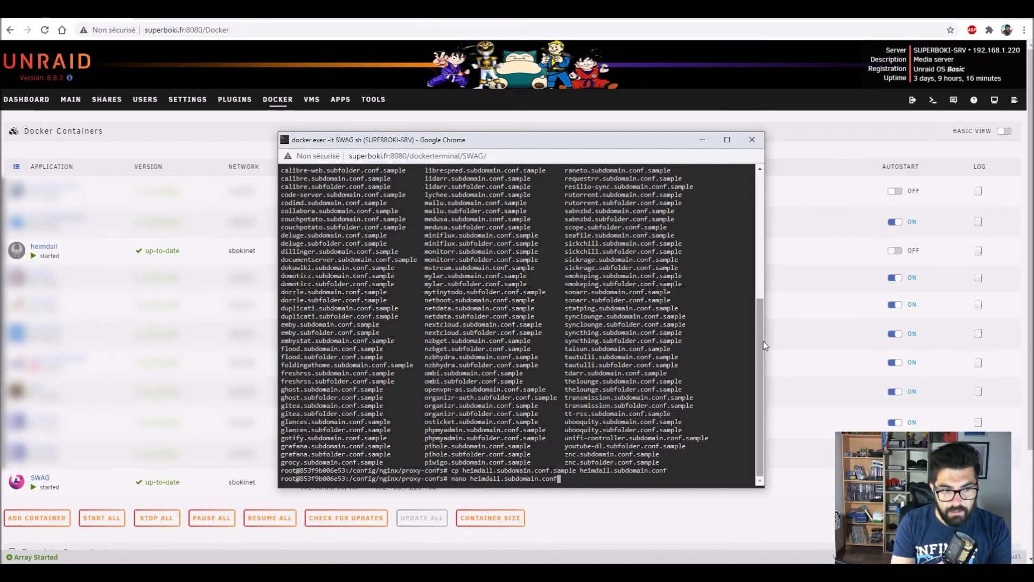
key(Return)
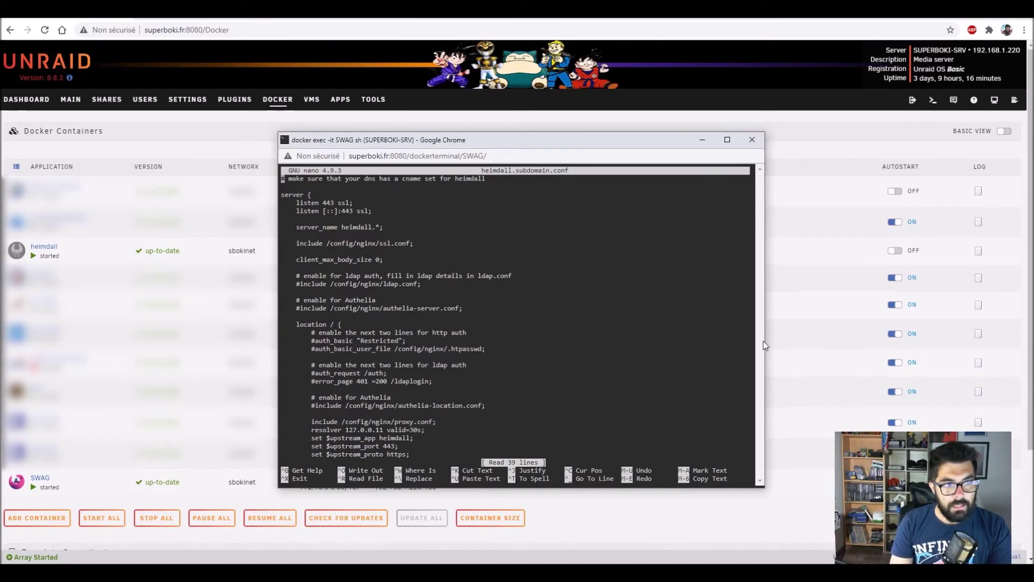
Go to the server_name directive in heimdall.subdomain.conf and examine its subdomain entry
key(Down)
key(Down)
key(Down)
key(Down)
key(Down)
key(Down)
key(Right)
key(Right)
key(Right)
key(Right)
key(Right)
key(Right)
key(Right)
key(Right)
key(Right)
key(Right)
key(Right)
key(Right)
key(Right)
key(Right)
key(Right)
key(Right)
key(Right)
key(Right)
key(Right)
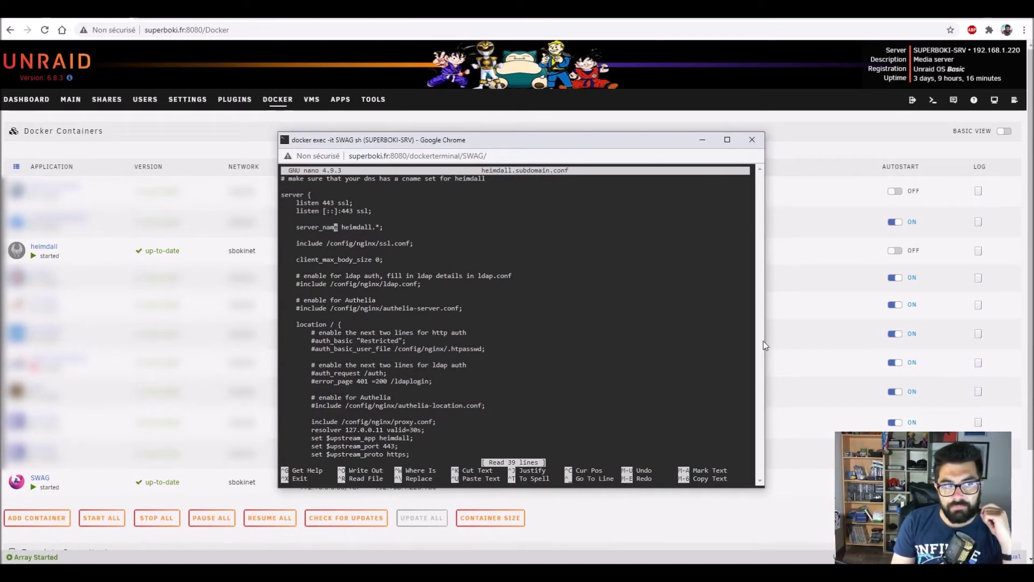
Examine the subdomain name and wildcard domain on the server_name line
key(Right)
key(Right)
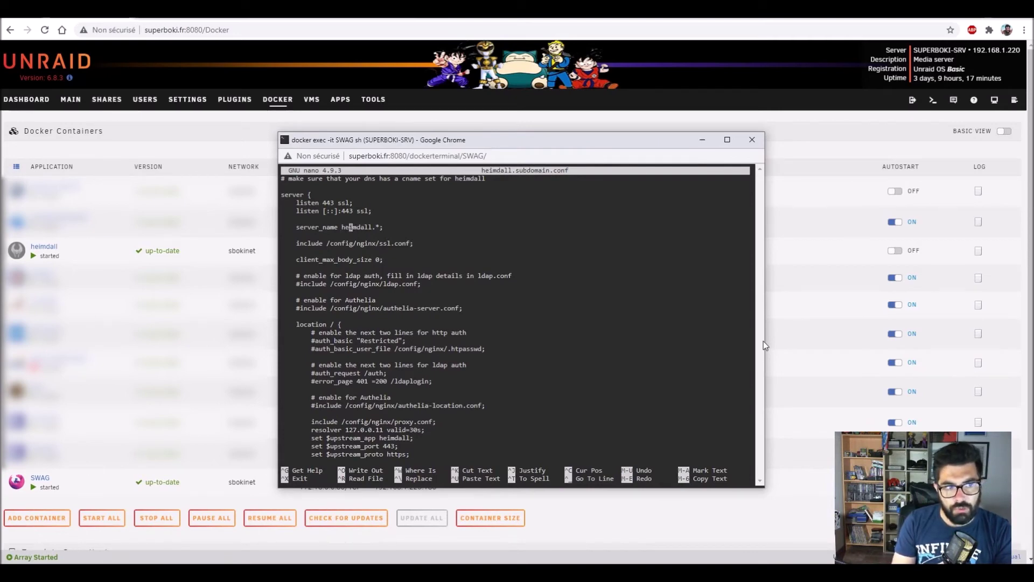
key(Right)
key(Right)
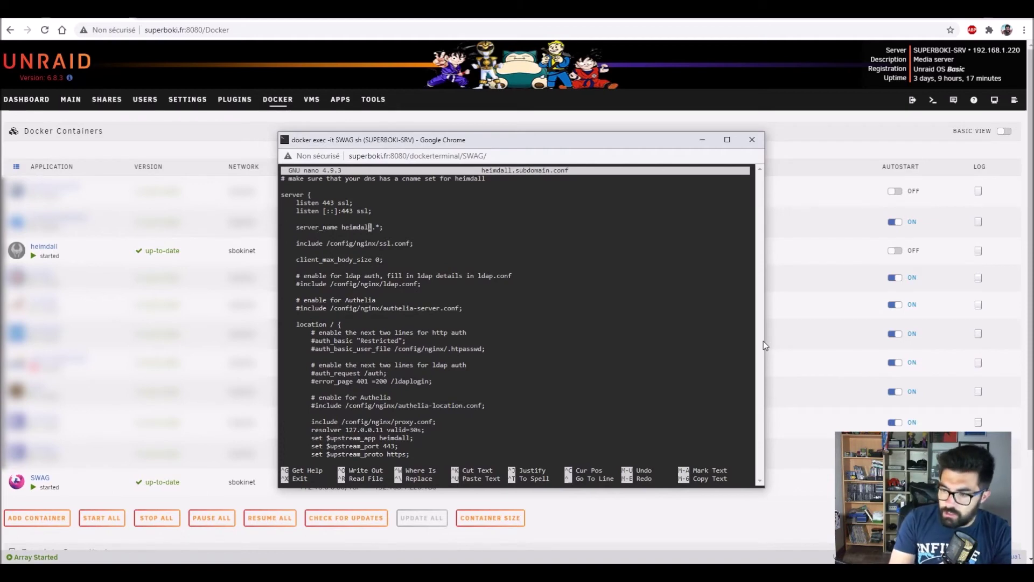
key(Left)
key(Left)
key(Left)
key(Left)
key(Right)
key(Right)
key(Right)
key(Right)
key(Right)
key(Right)
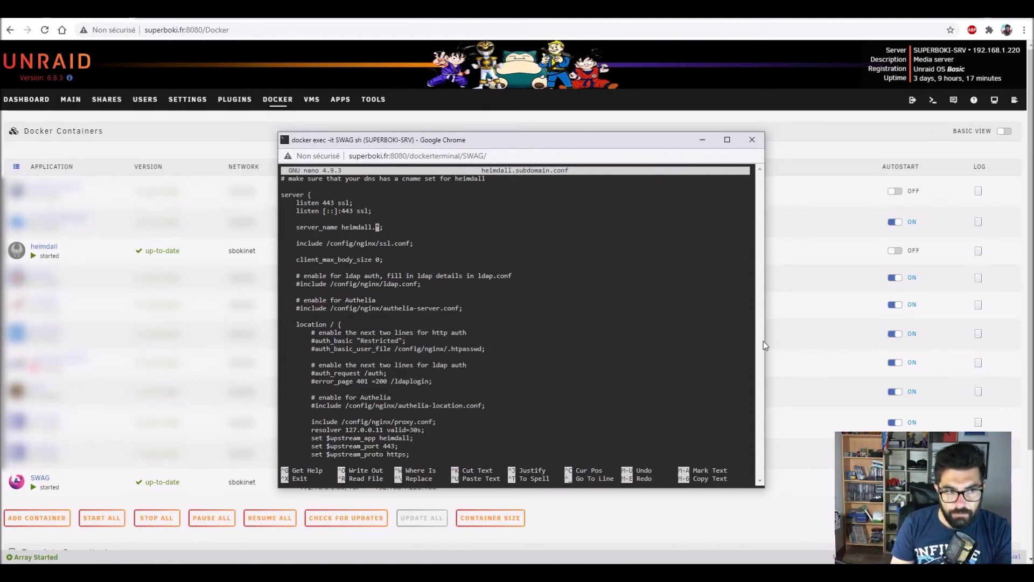
Examine the optional LDAP and Authelia include lines above the location block
key(Down)
key(Down)
key(Down)
key(Down)
key(Down)
key(Down)
key(Down)
key(Down)
key(Down)
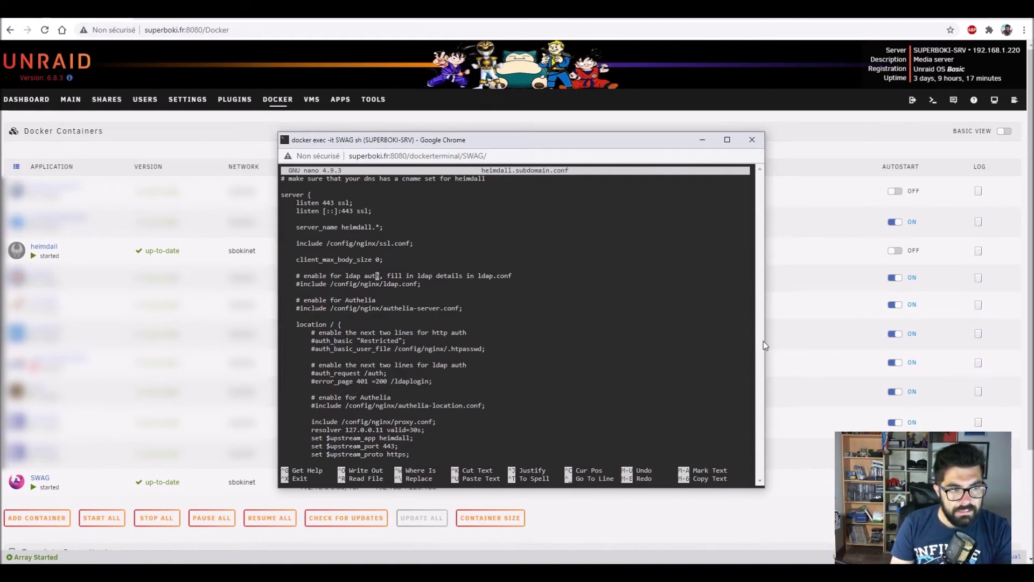
key(Left)
key(Left)
key(Left)
key(Left)
key(Left)
key(Left)
key(Left)
key(Left)
key(Left)
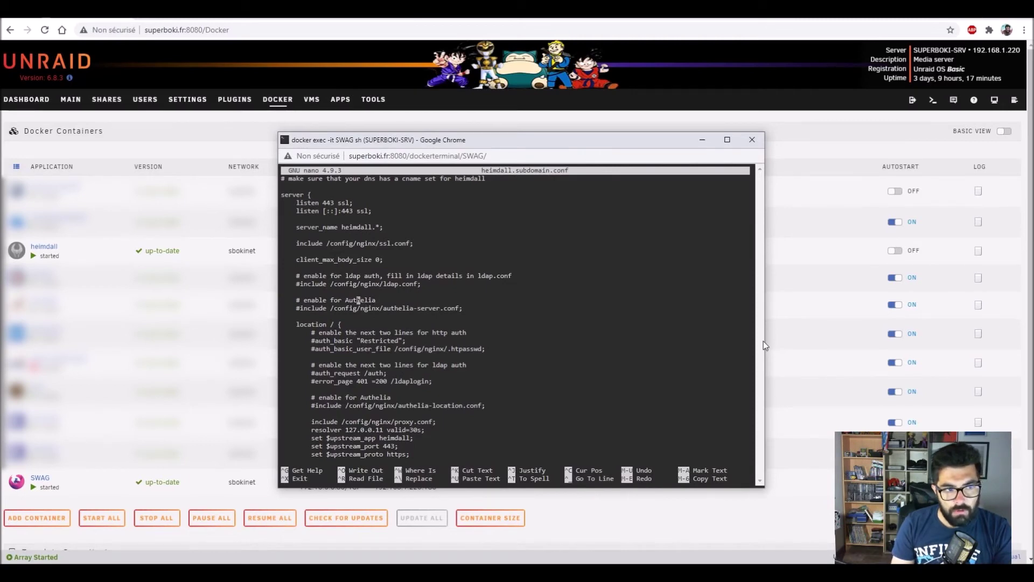
key(Left)
key(Left)
key(Left)
key(Left)
key(Left)
key(Left)
key(Left)
key(Left)
key(Left)
key(Left)
key(Left)
key(Left)
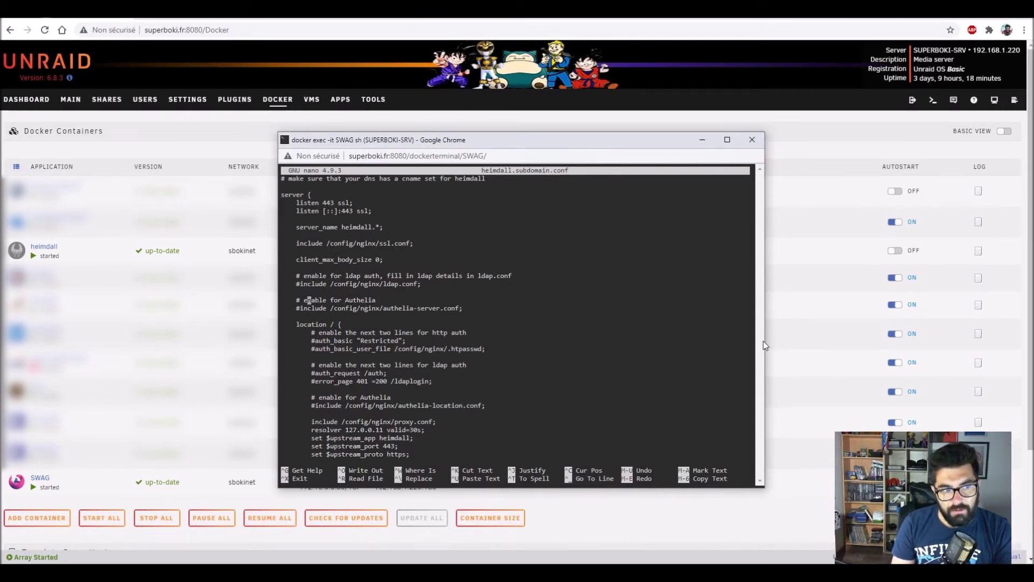
key(Down)
key(Right)
key(Up)
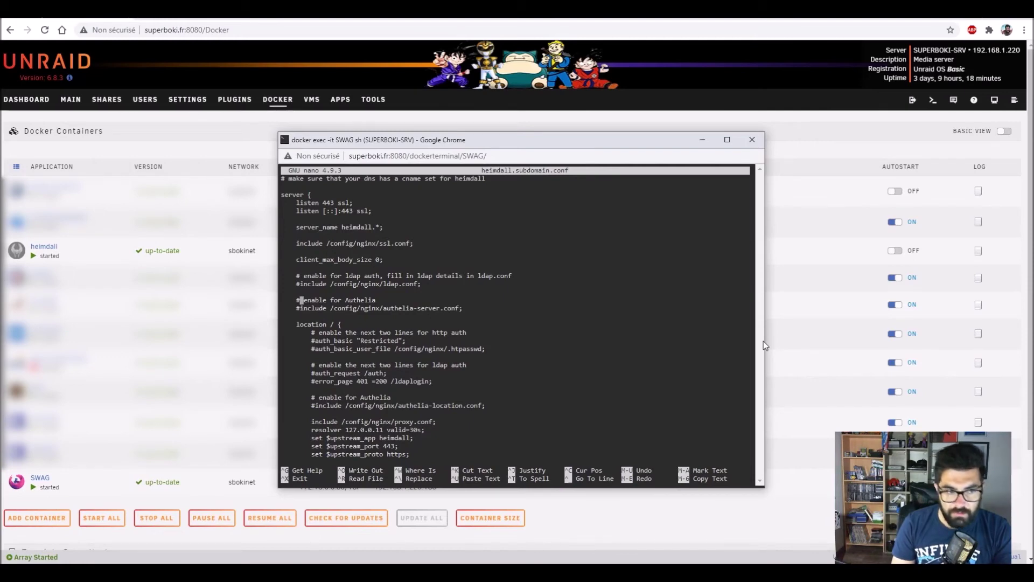
Examine the commented http, LDAP and Authelia authentication options inside the location block
key(Down)
key(Down)
key(Down)
key(Down)
key(Down)
key(Down)
key(Down)
key(Down)
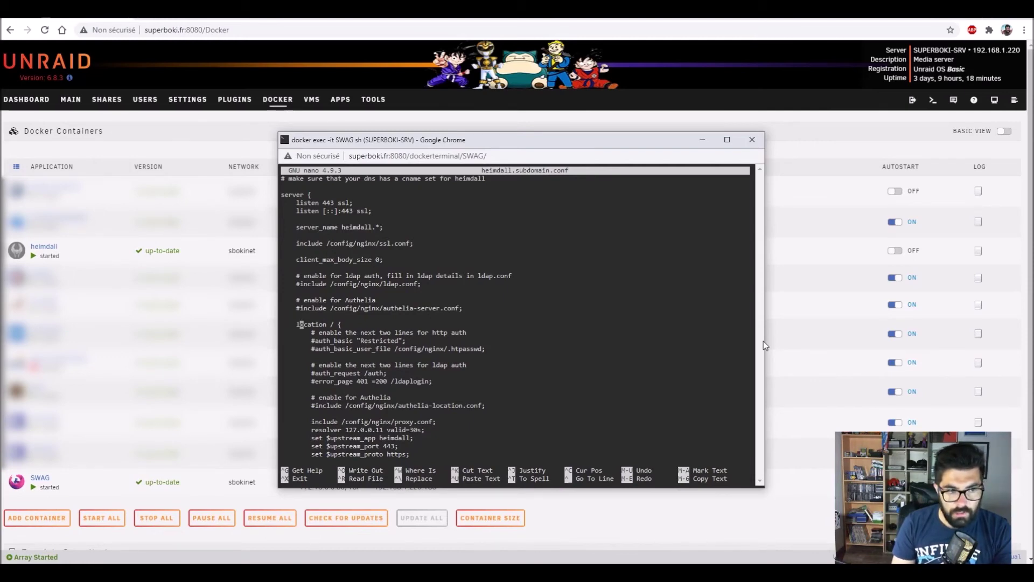
key(Down)
key(Down)
key(Down)
key(Down)
key(Down)
key(Down)
key(Down)
key(Down)
key(Down)
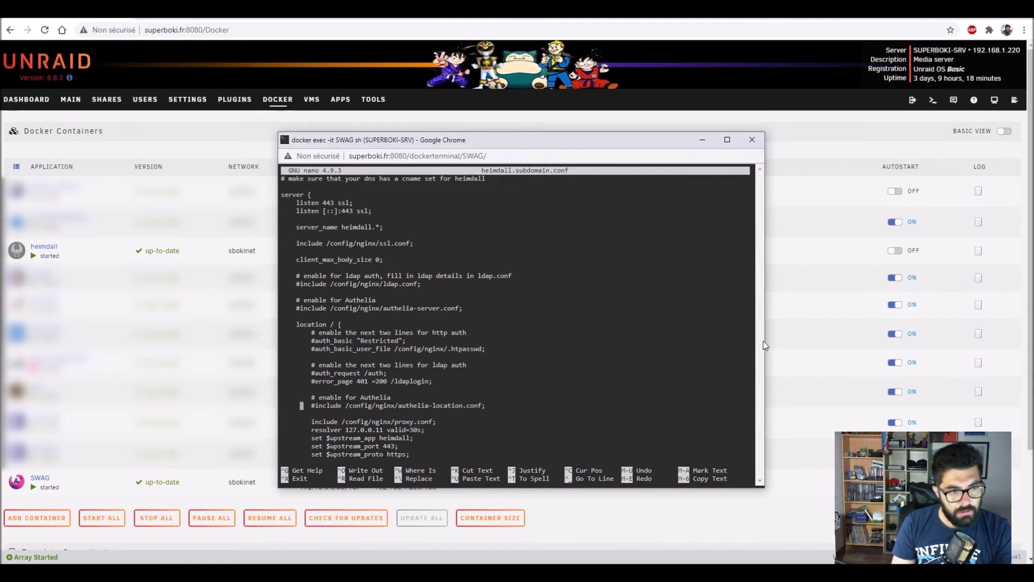
Go to the upstream_app setting in the location block and examine the container name it targets
key(Right)
key(Right)
key(Right)
key(Right)
key(Right)
key(Right)
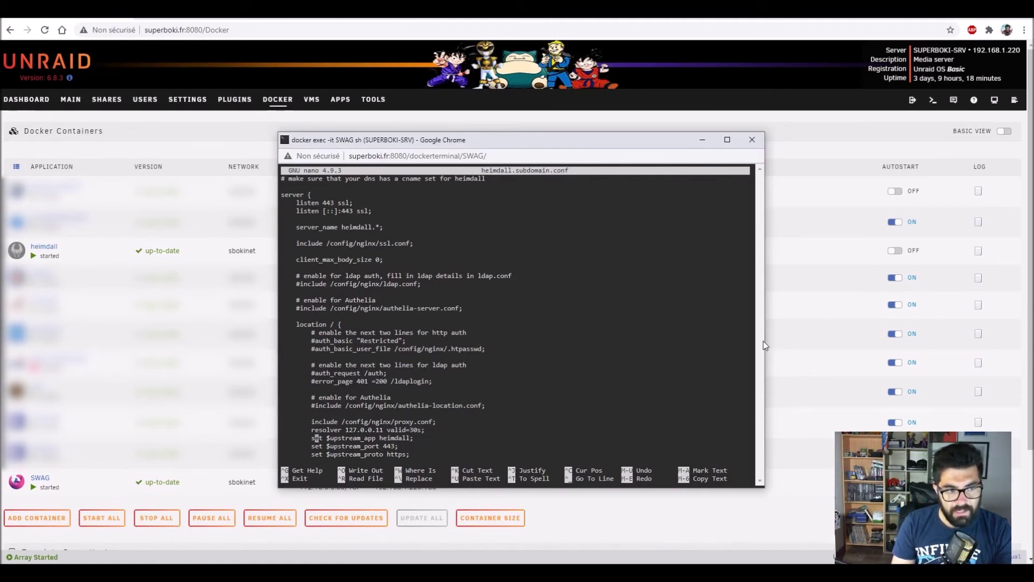
key(Right)
key(Right)
key(Right)
key(Right)
key(Right)
key(Right)
key(Right)
key(Right)
key(Right)
key(Right)
key(Right)
key(Right)
key(Right)
key(Right)
key(Right)
key(Right)
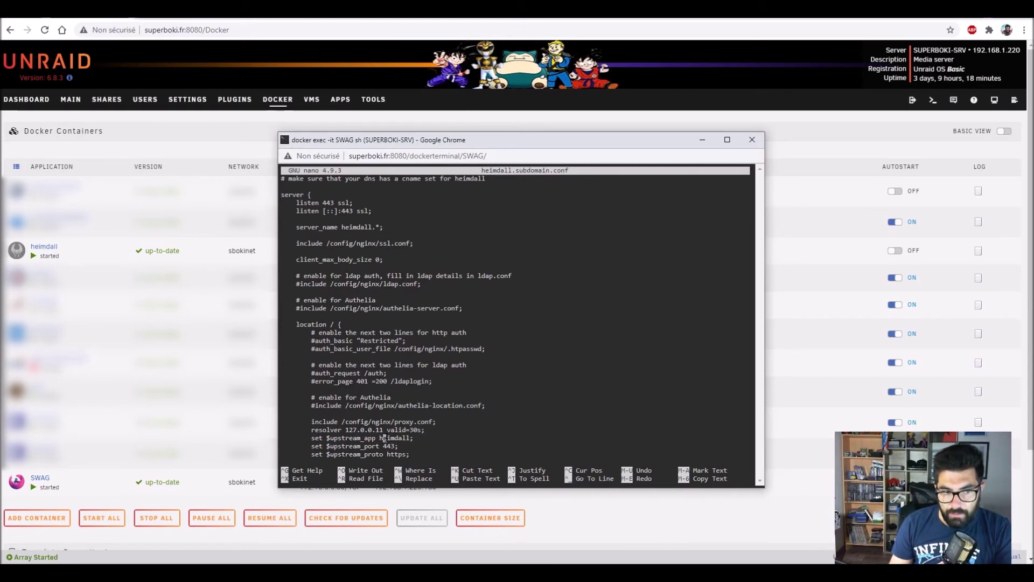
Examine the upstream_port, upstream_proto and proxy_pass lines through to the end of the file
key(Down)
key(Down)
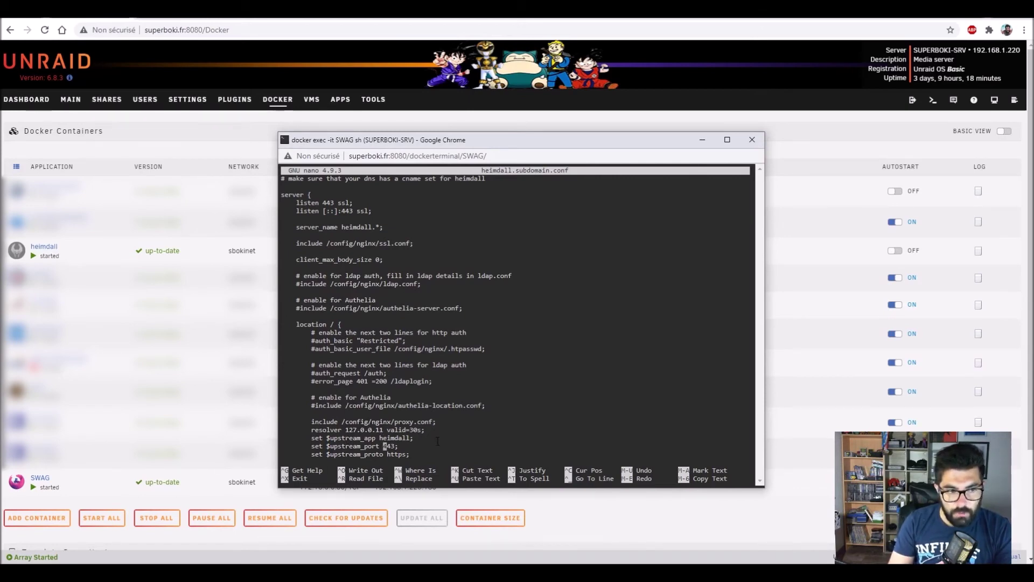
key(Down)
key(Down)
key(Down)
key(Down)
key(Down)
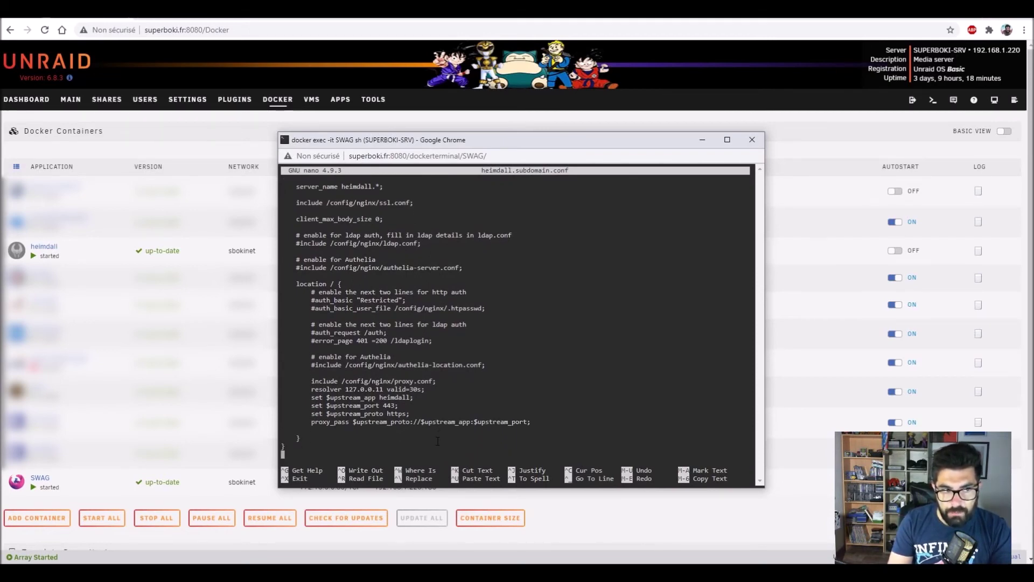
Exit nano from heimdall.subdomain.conf and close the SWAG container's console
key(ctrl+x)
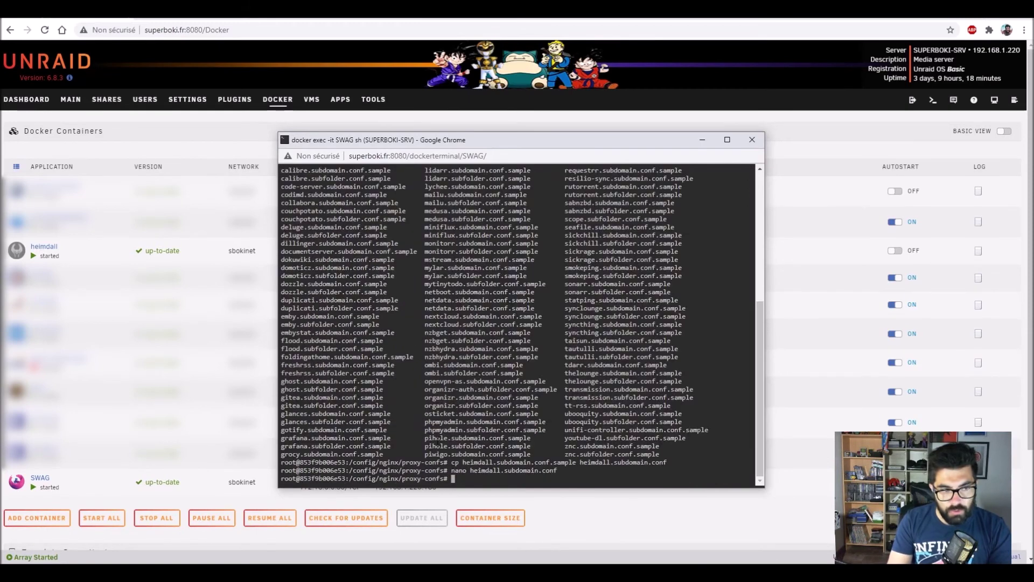
click(752, 140)
click(567, 225)
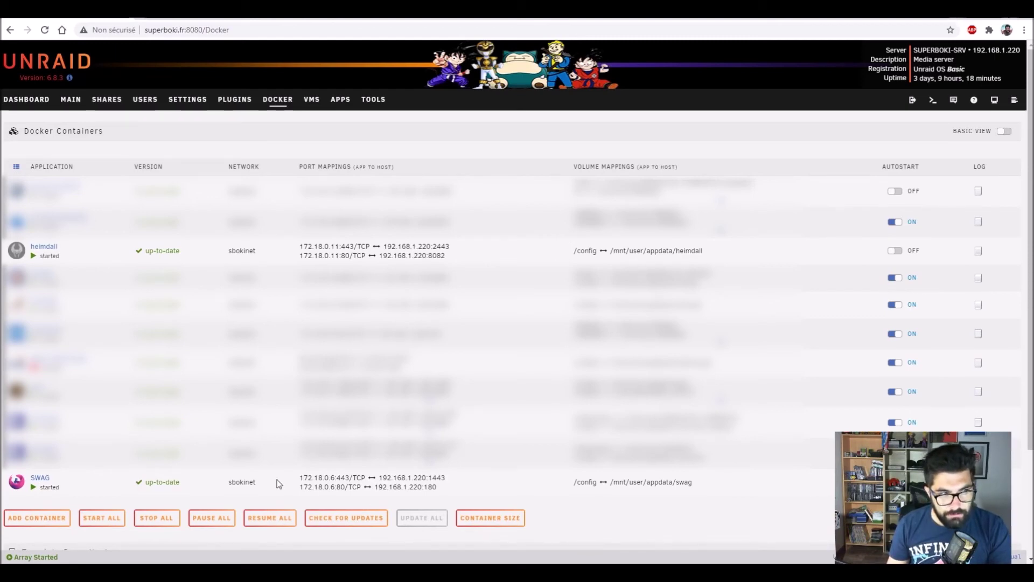
Restart the SWAG container
click(22, 488)
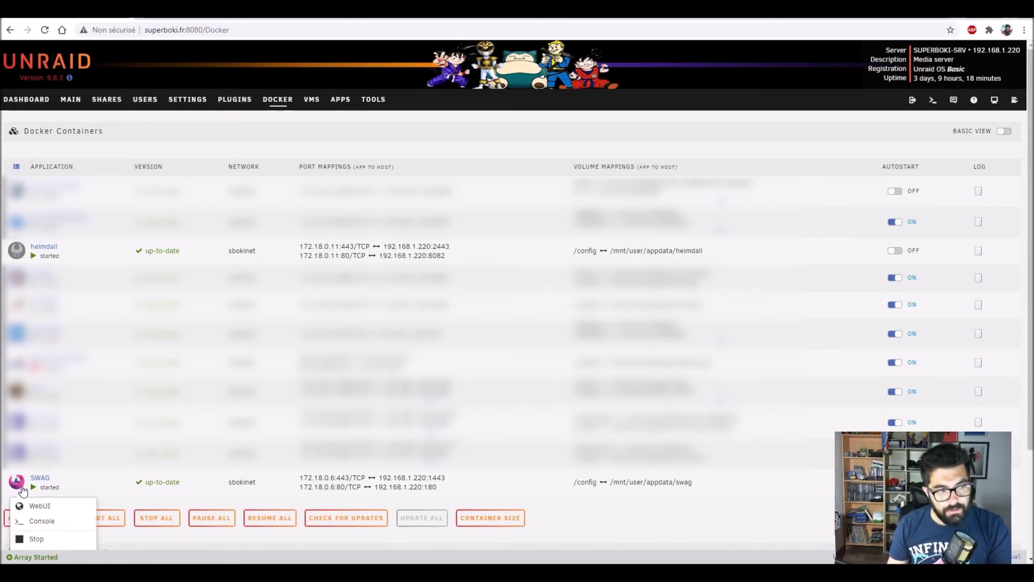
scroll(27, 495, down, 1)
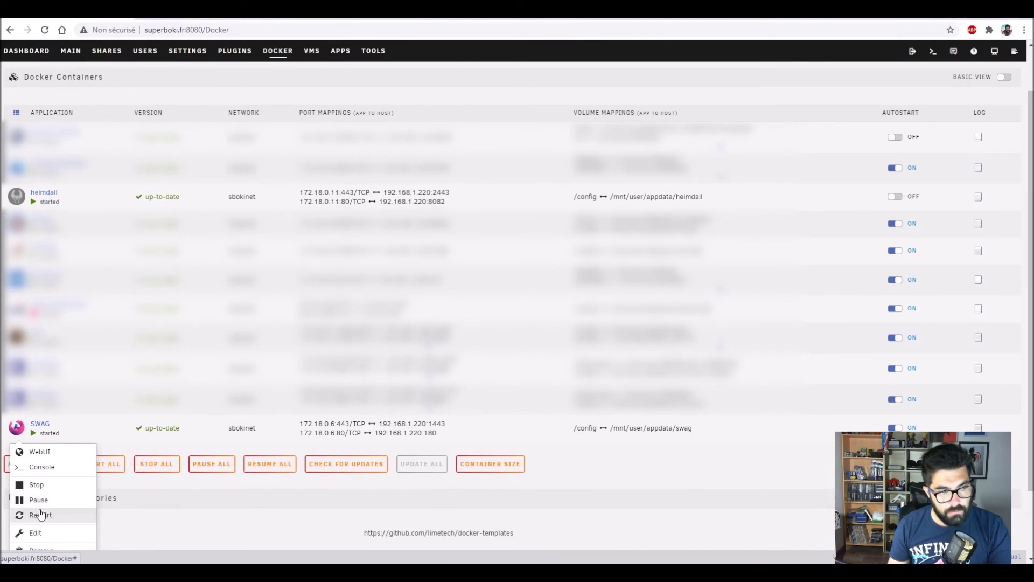
click(40, 512)
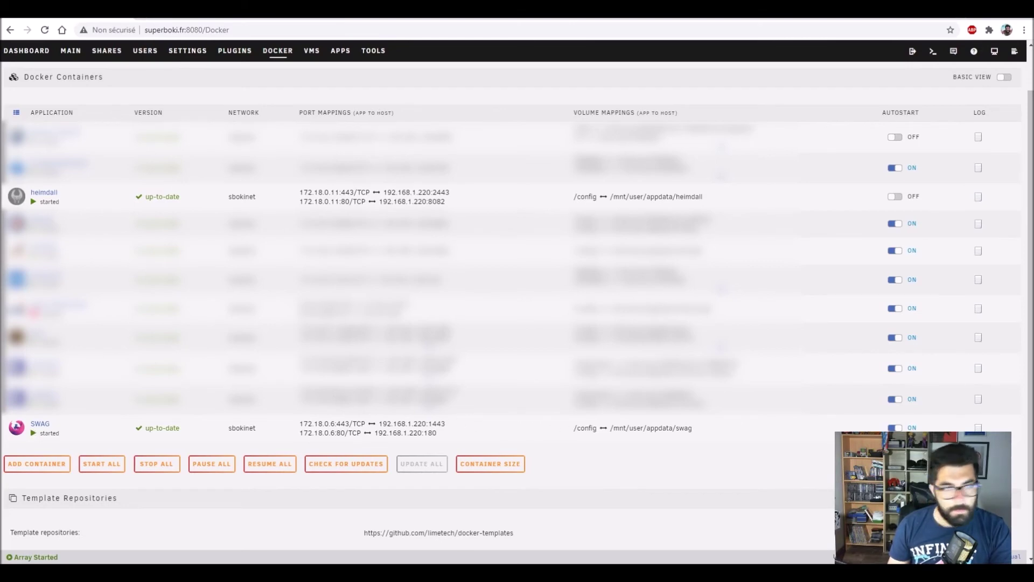
Switch to the private browser window and reload heimdall.superboki.fr
key(alt+Tab)
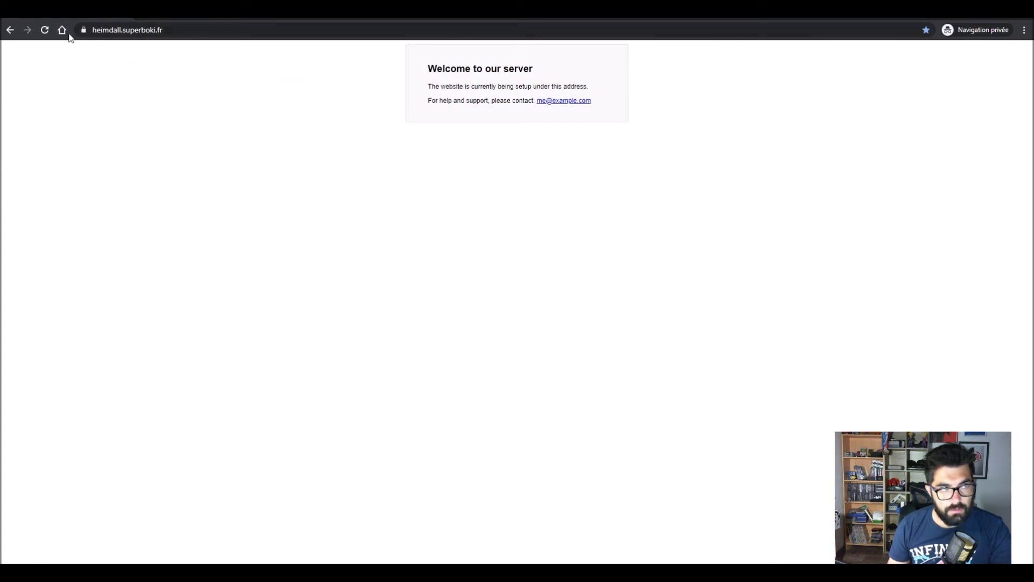
click(46, 30)
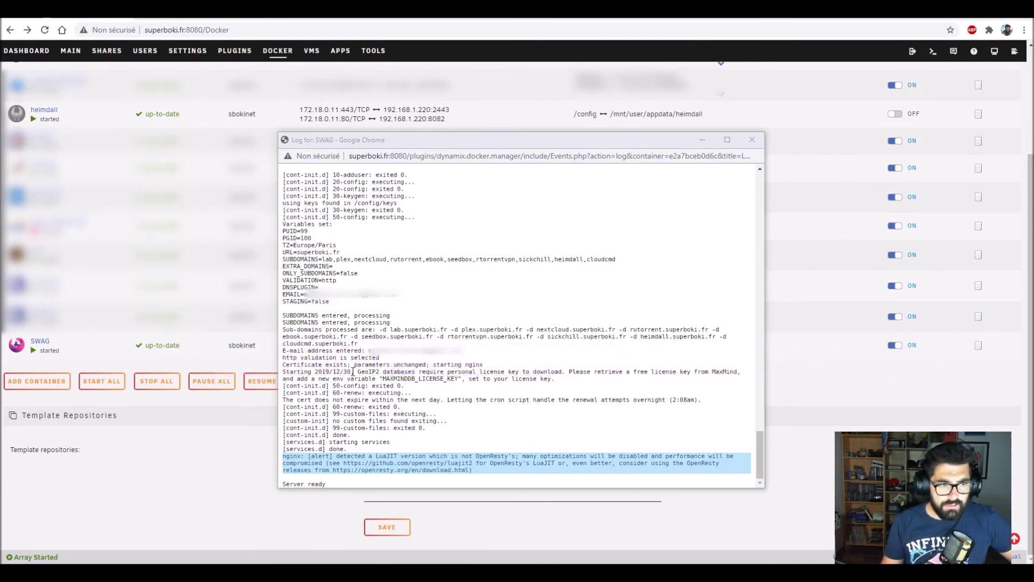
Examine the GeoIP2 database message in the SWAG log, and close the log
drag(353, 371, 560, 382)
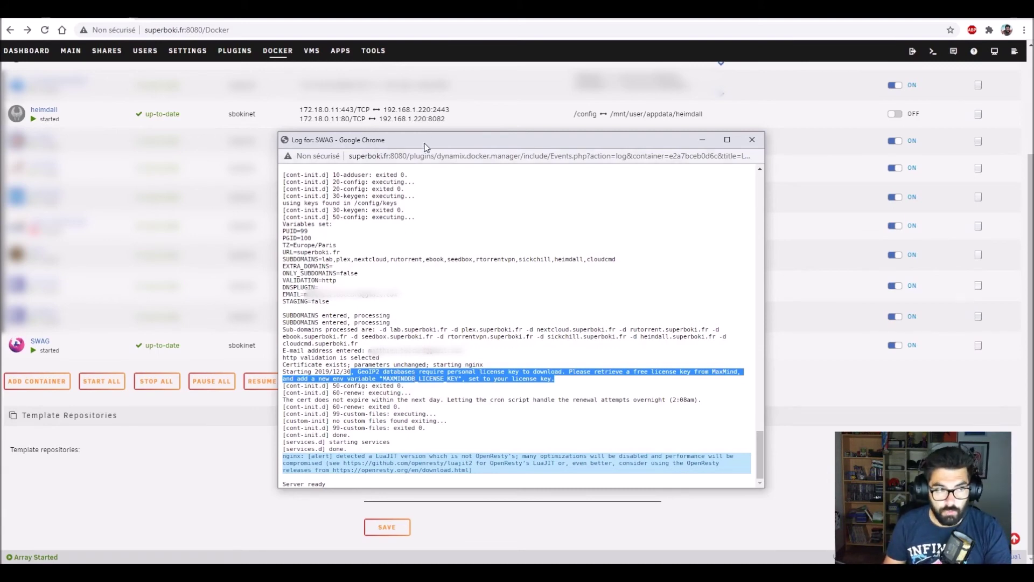
key(ctrl+w)
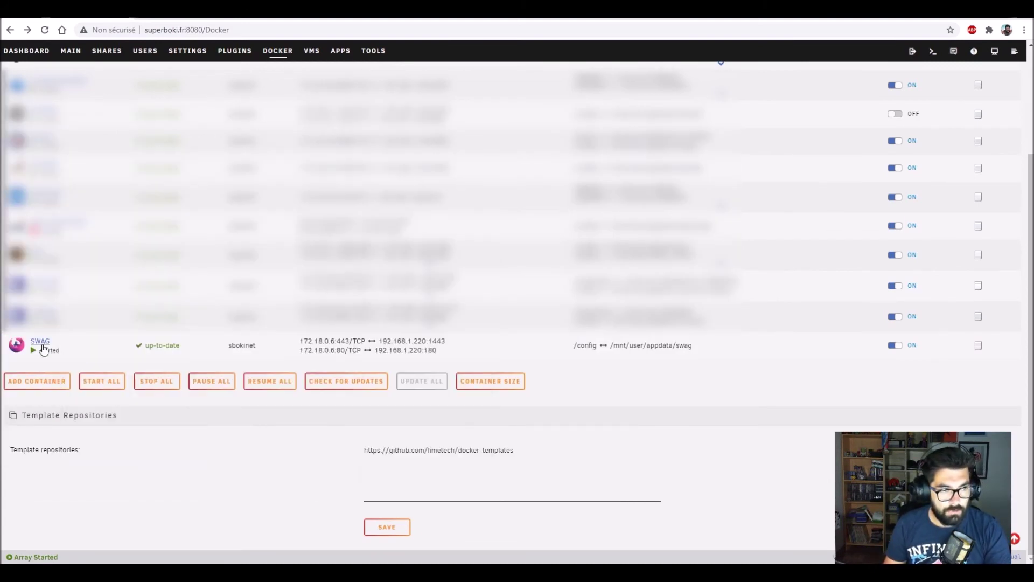
Open the SWAG container's settings for editing and begin an additional configuration entry of type Variable
click(16, 347)
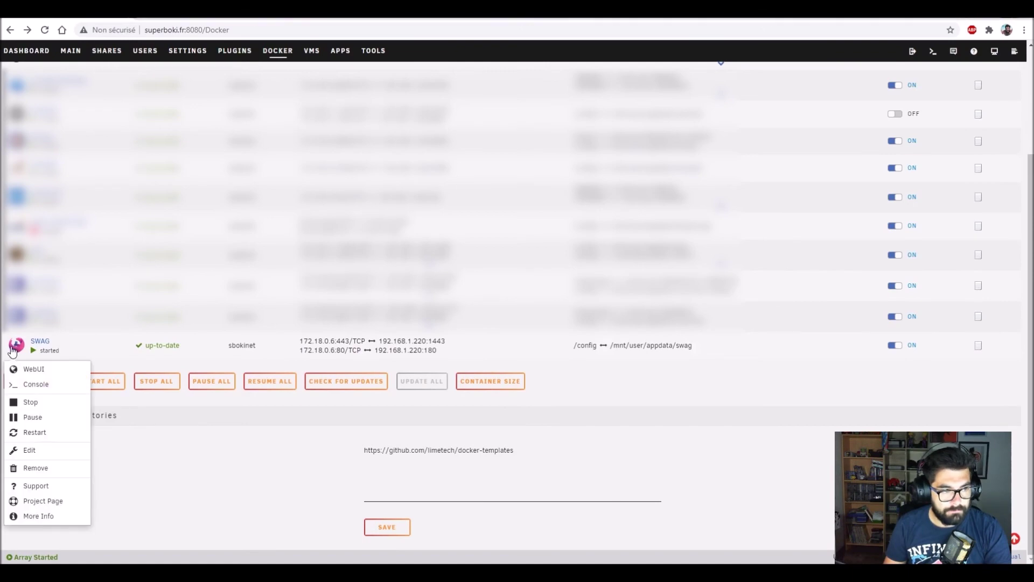
click(30, 451)
scroll(307, 419, down, 10)
scroll(306, 425, down, 3)
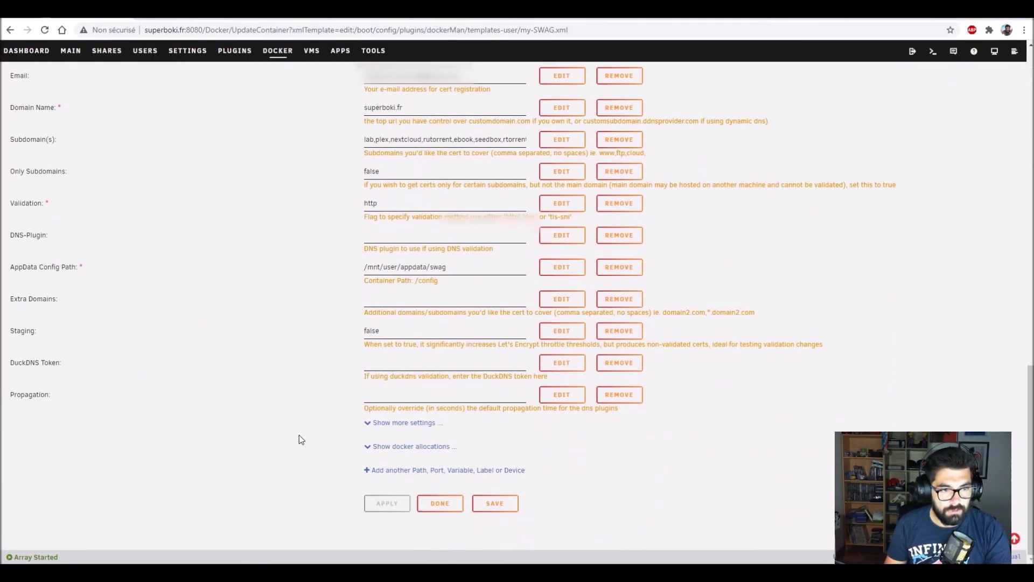
click(405, 470)
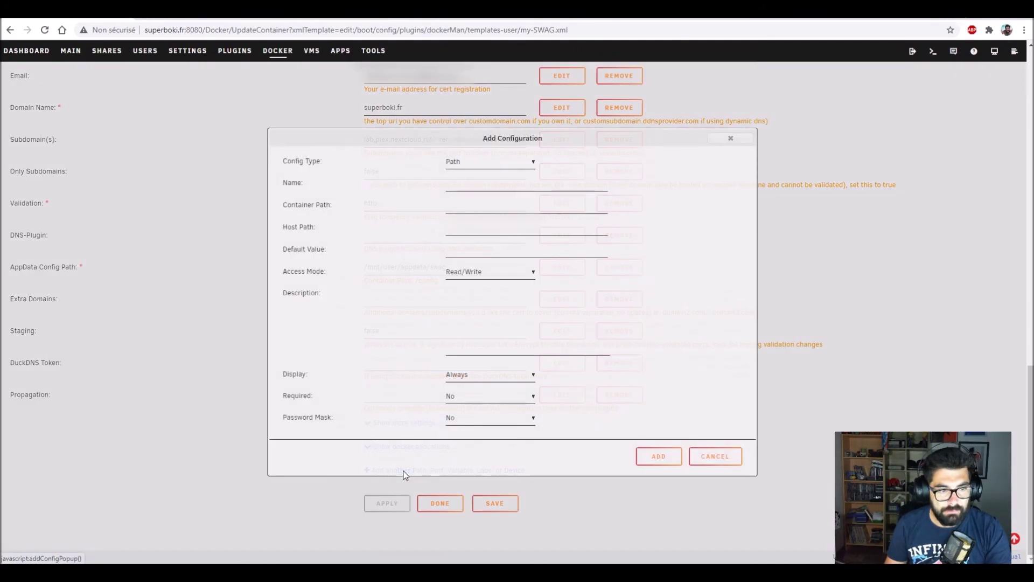
click(472, 160)
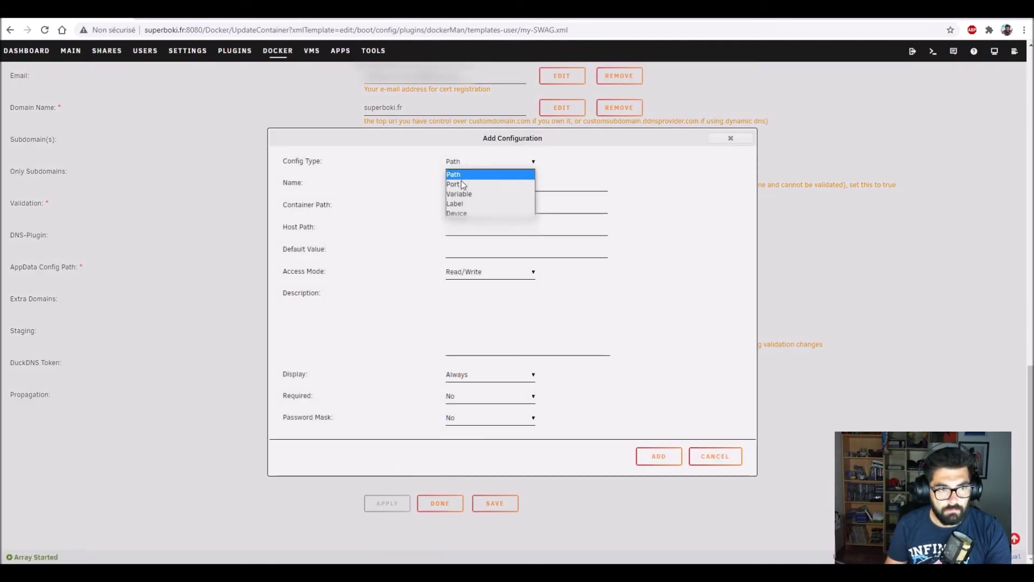
click(463, 199)
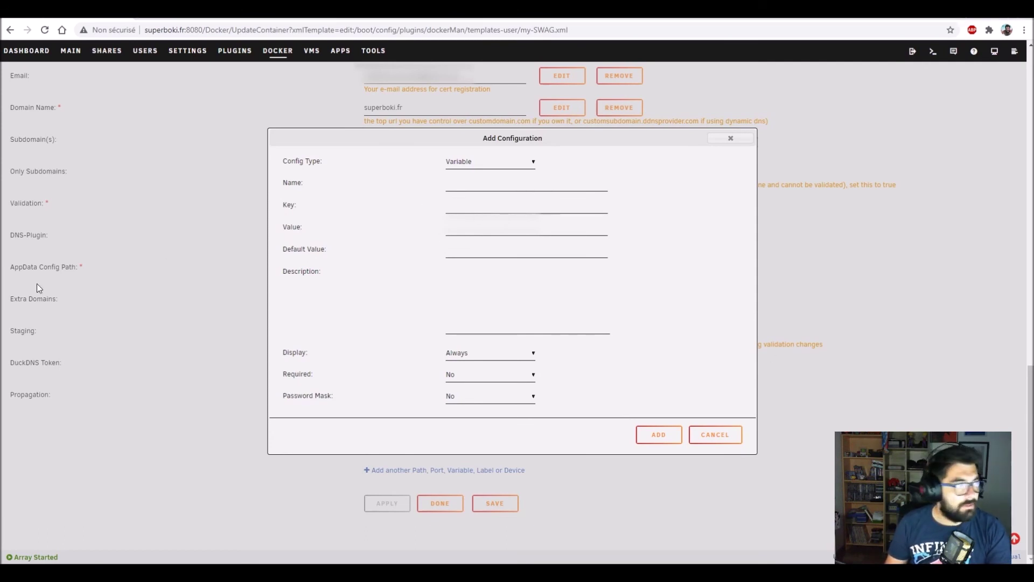
Name the new variable geoIP2 and set its key to MAXMINDDB_LICENSE_KEY
click(485, 186)
text(geo)
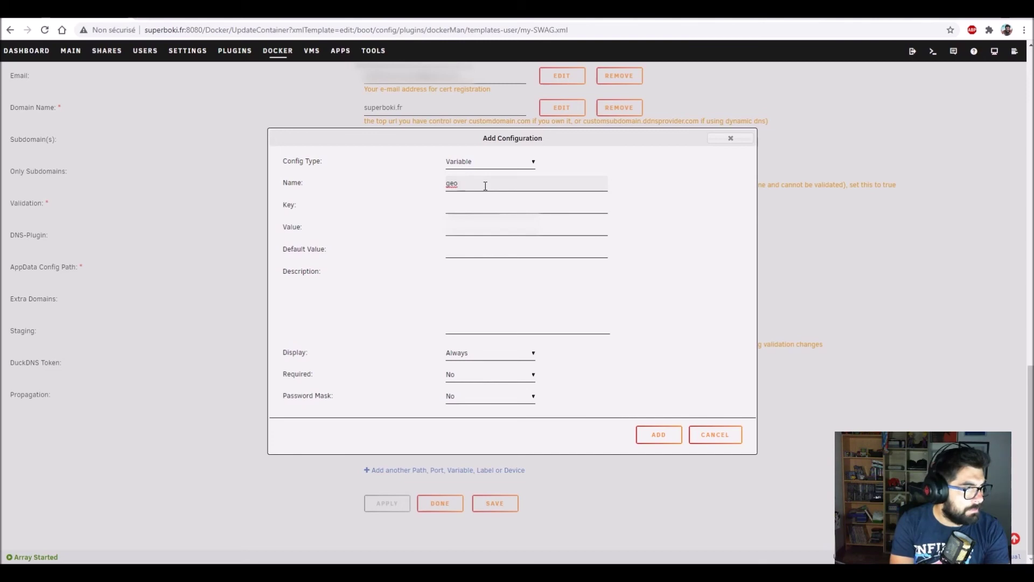
text(IP2)
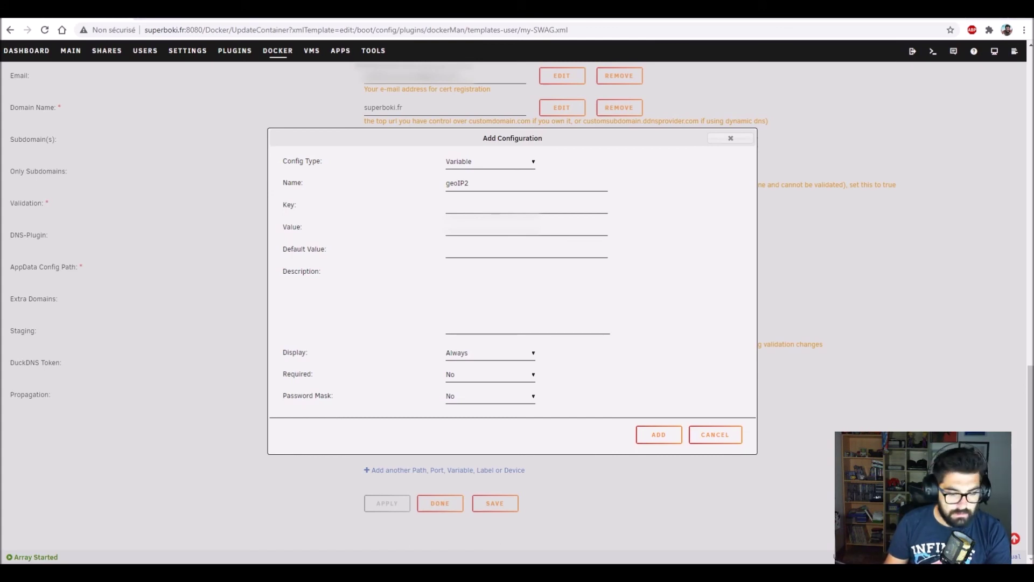
click(452, 205)
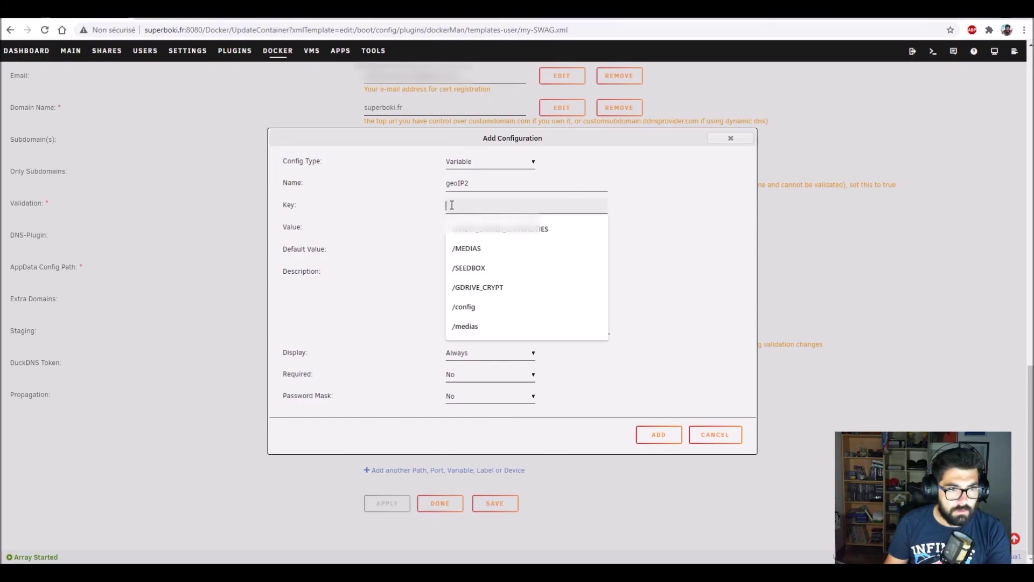
key(ctrl+v)
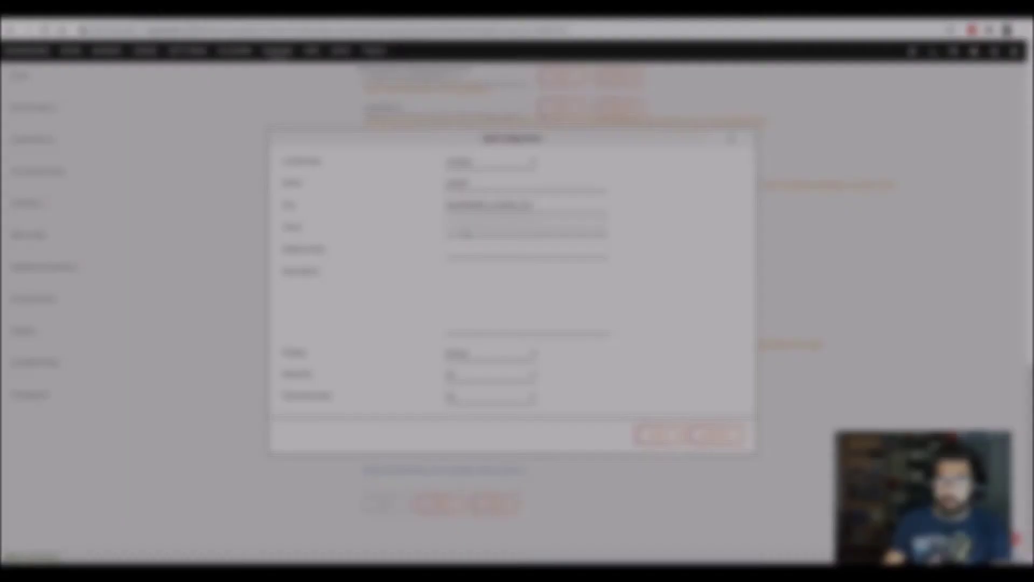
Paste the MaxMind licence key as the variable's value and add the variable to the container
click(467, 233)
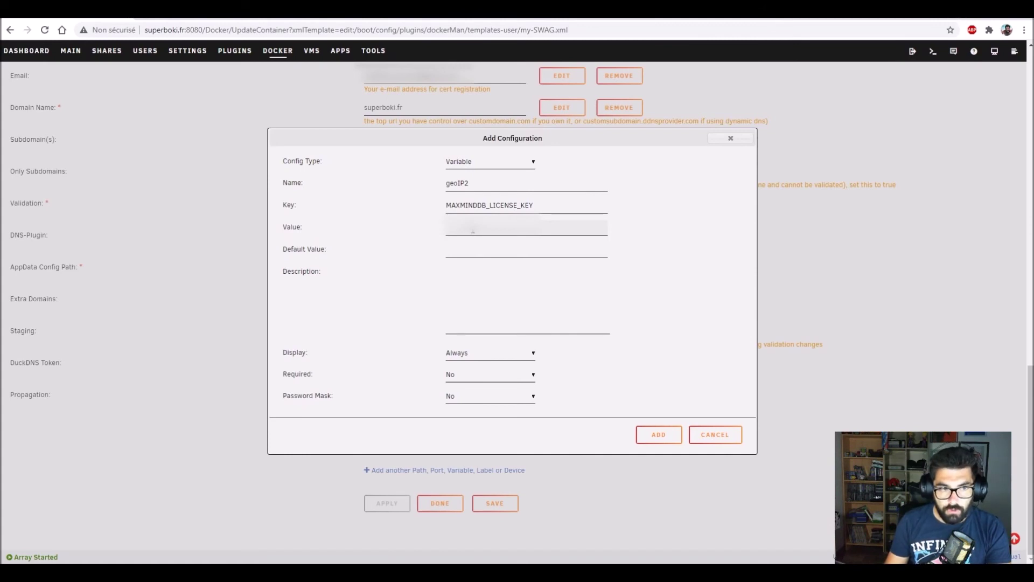
key(ctrl+v)
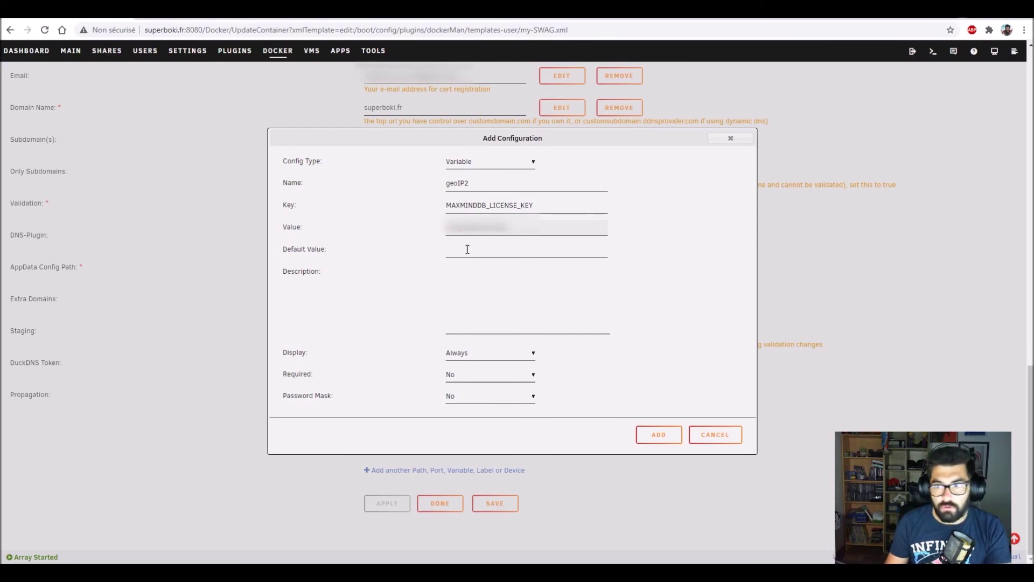
click(663, 439)
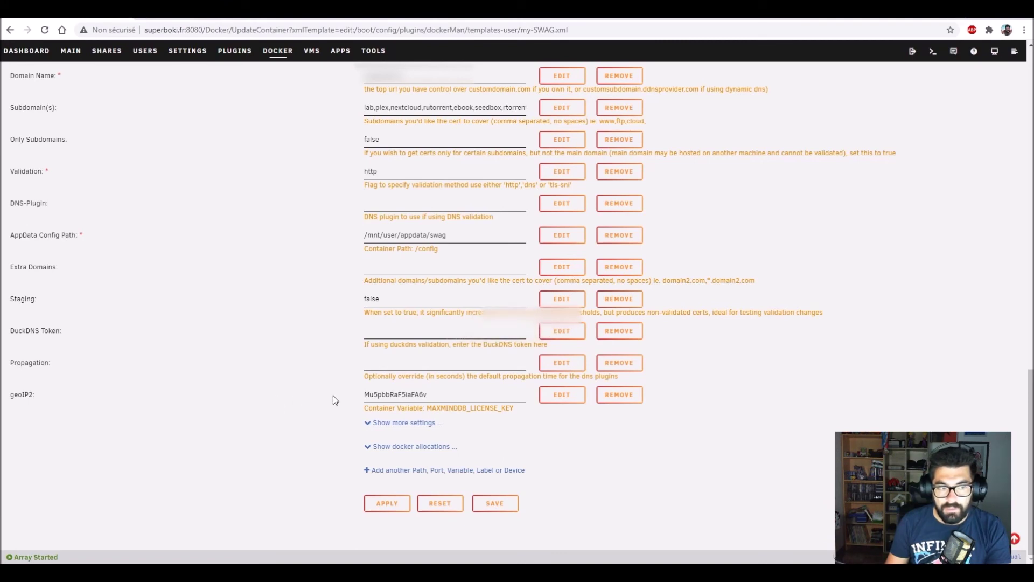
Apply the SWAG container's changed settings and return to the Docker container list
click(379, 505)
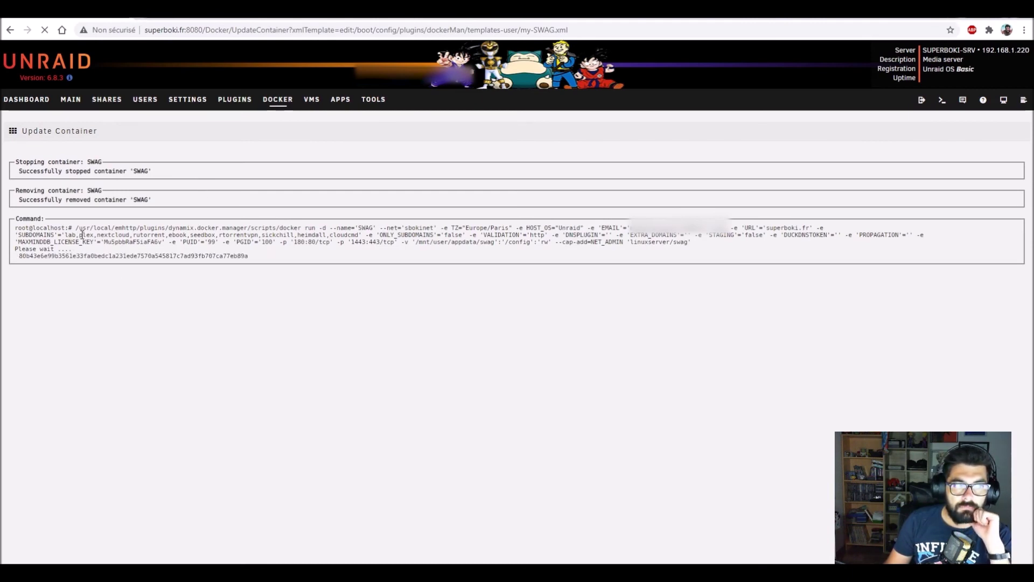
click(507, 288)
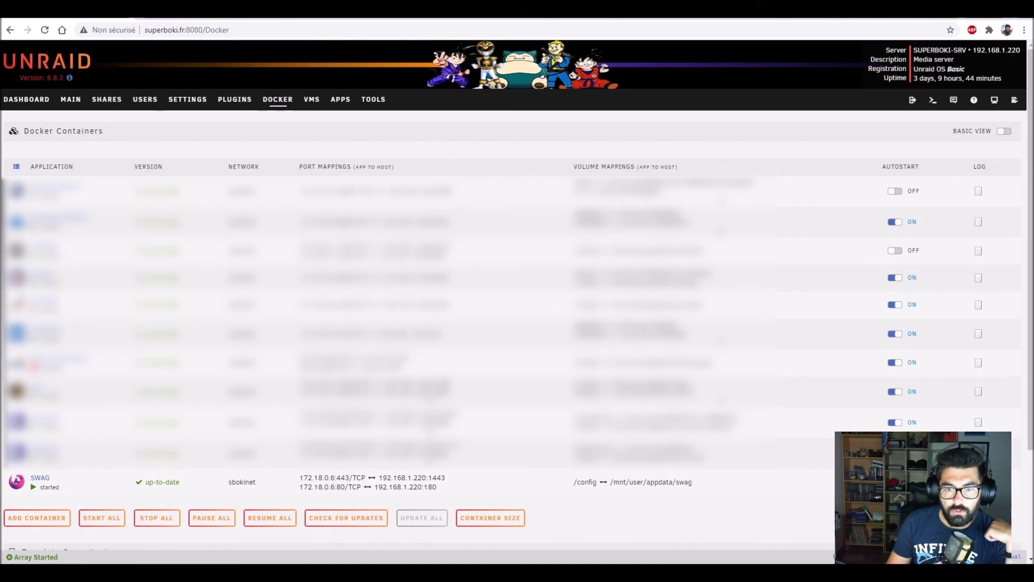
Open the SWAG container's log and examine the GeoIP2 database line
click(978, 481)
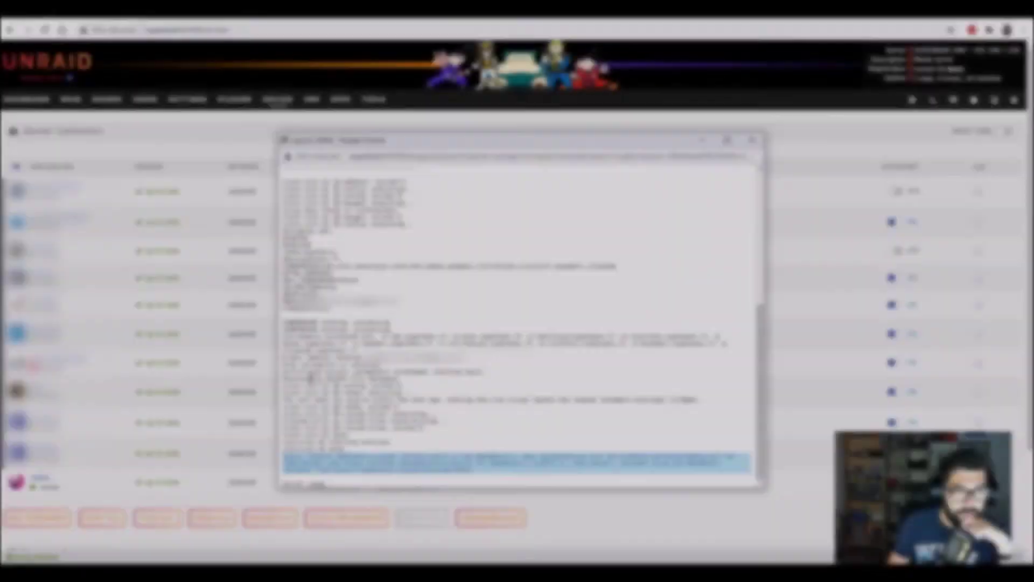
drag(312, 379, 397, 379)
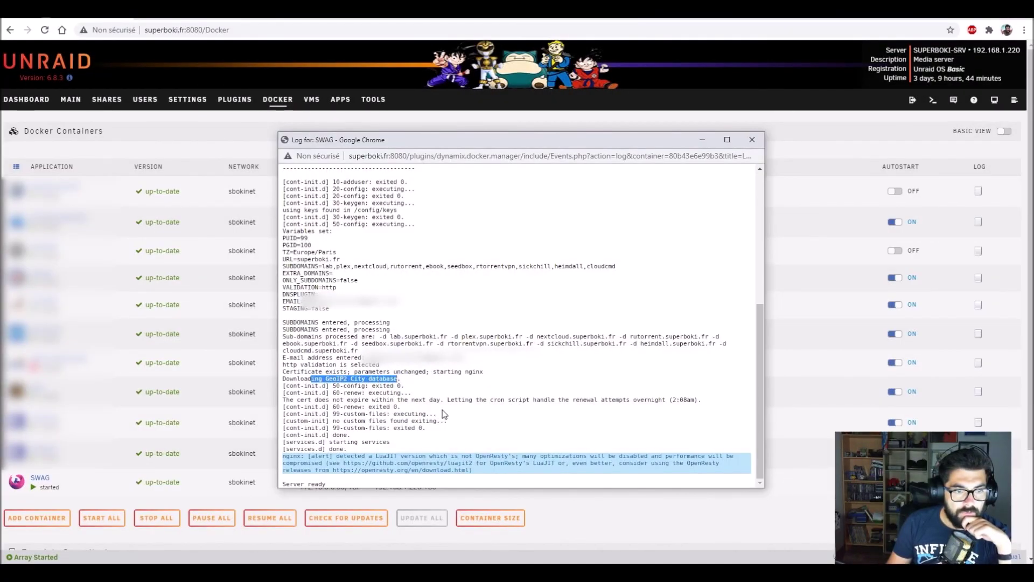